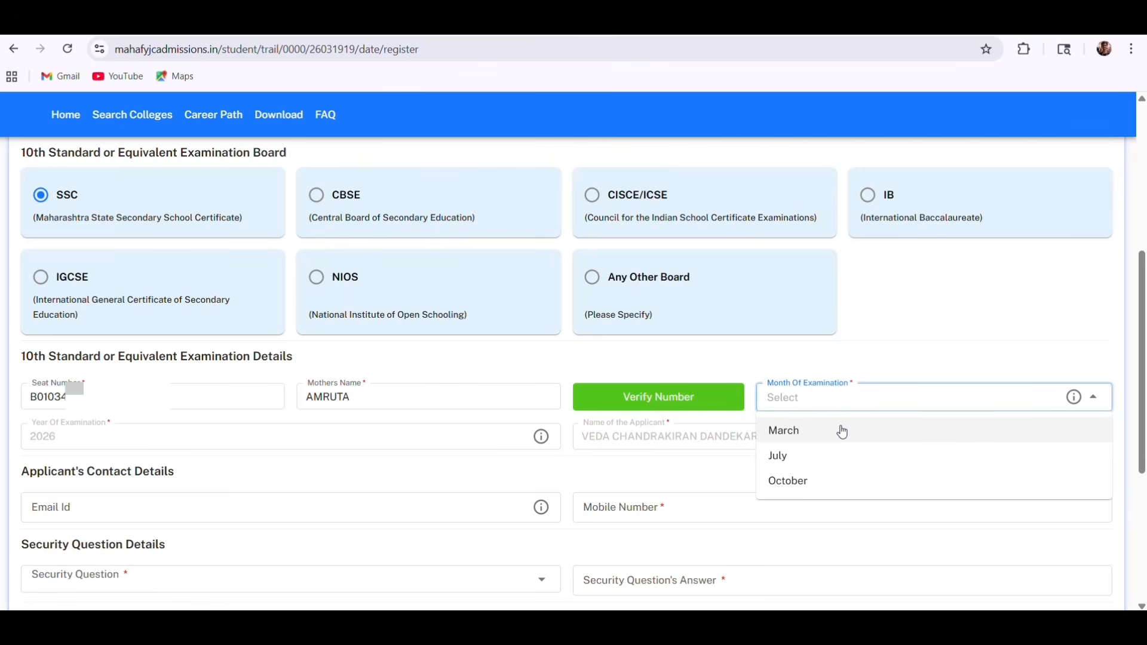
# Choose March as the examination month and enter the applicant's e-mail address
pyautogui.click(843, 431)
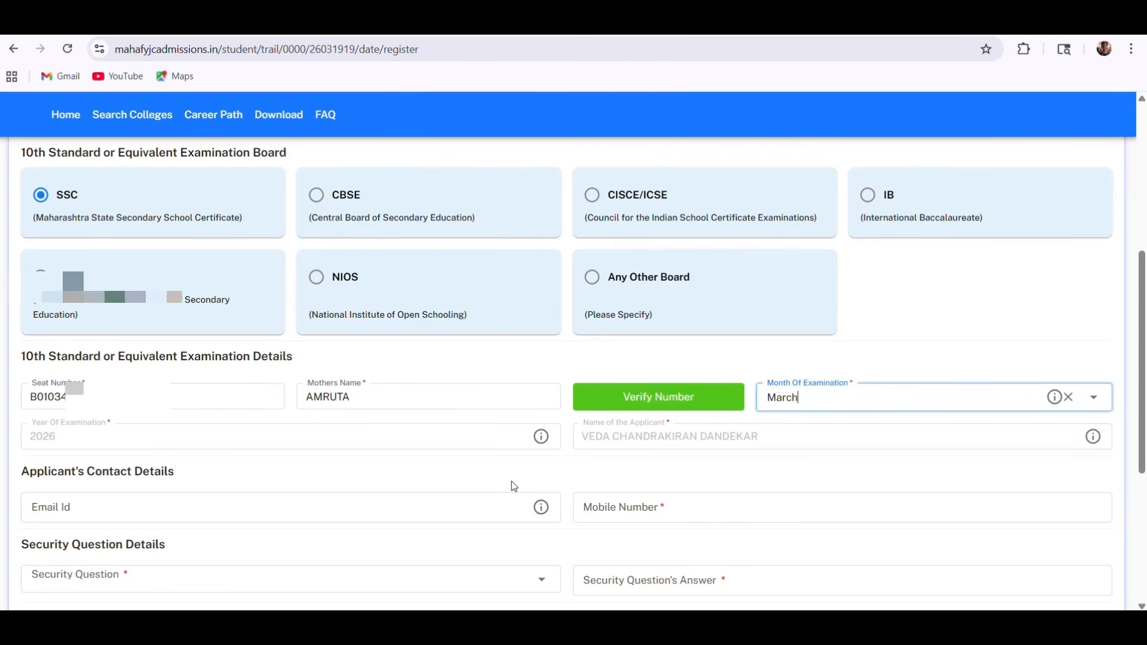
pyautogui.scroll(-2, 511, 481)
pyautogui.click(205, 395)
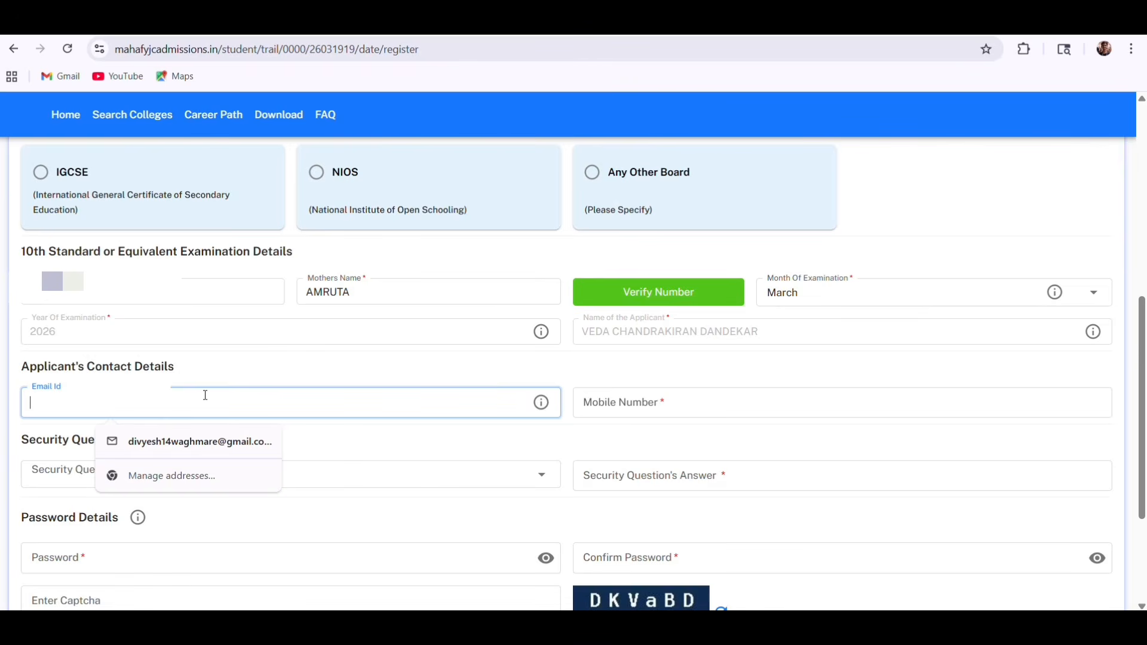
pyautogui.write('amruta')
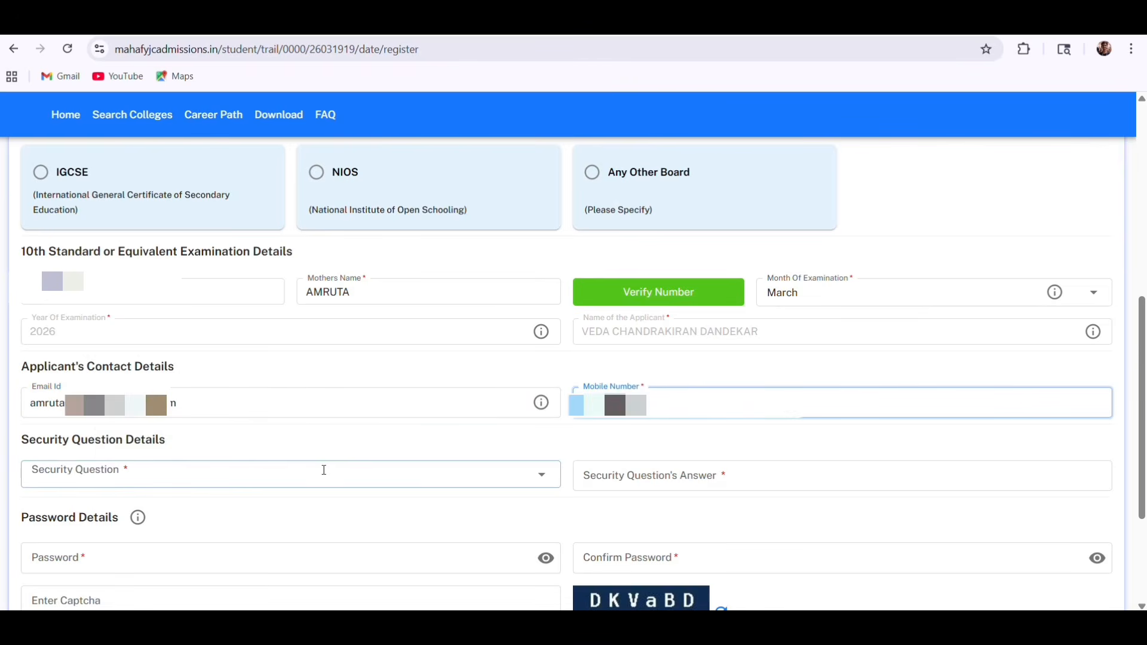
# Set the security question to 'Who is your best friend' and enter its answer
pyautogui.click(194, 476)
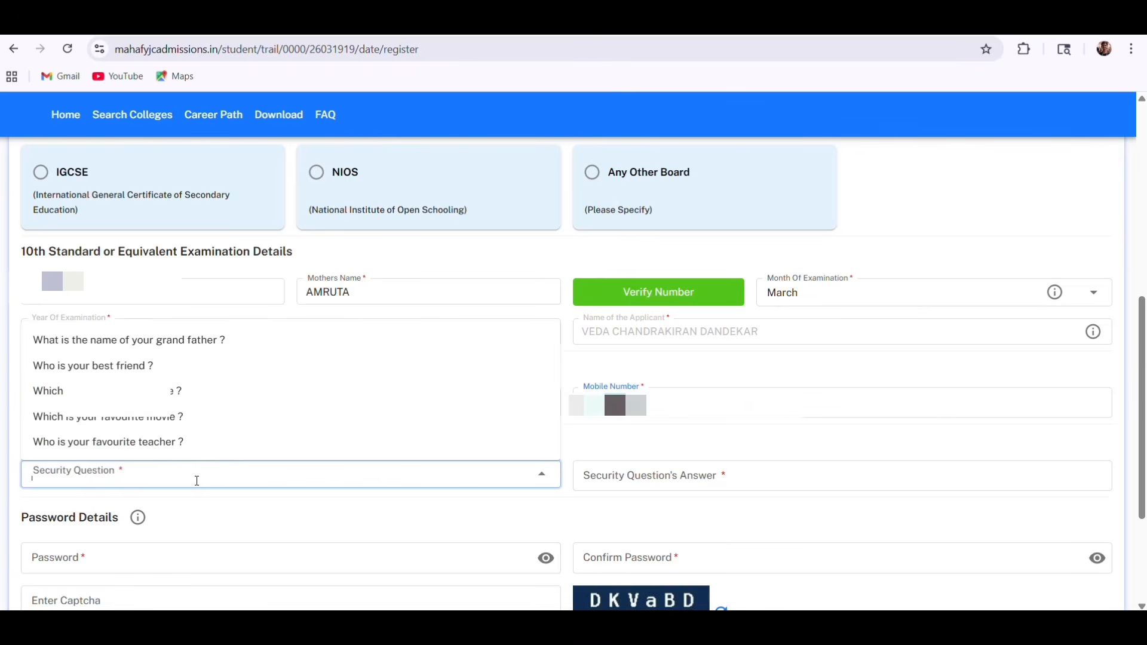
pyautogui.click(257, 365)
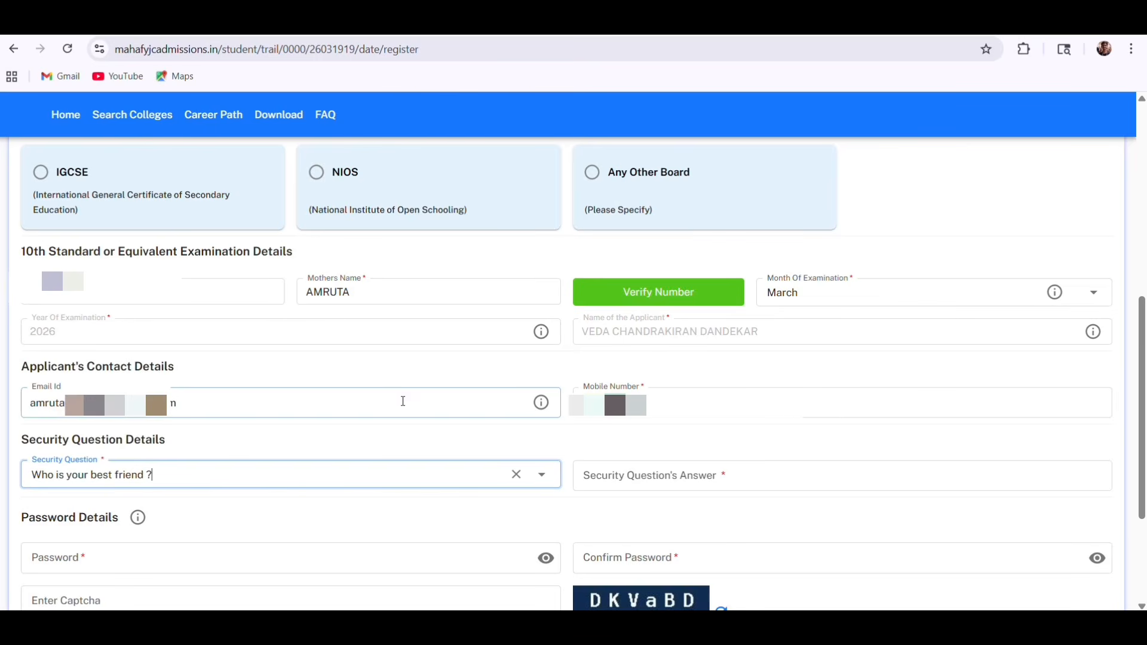
pyautogui.click(658, 485)
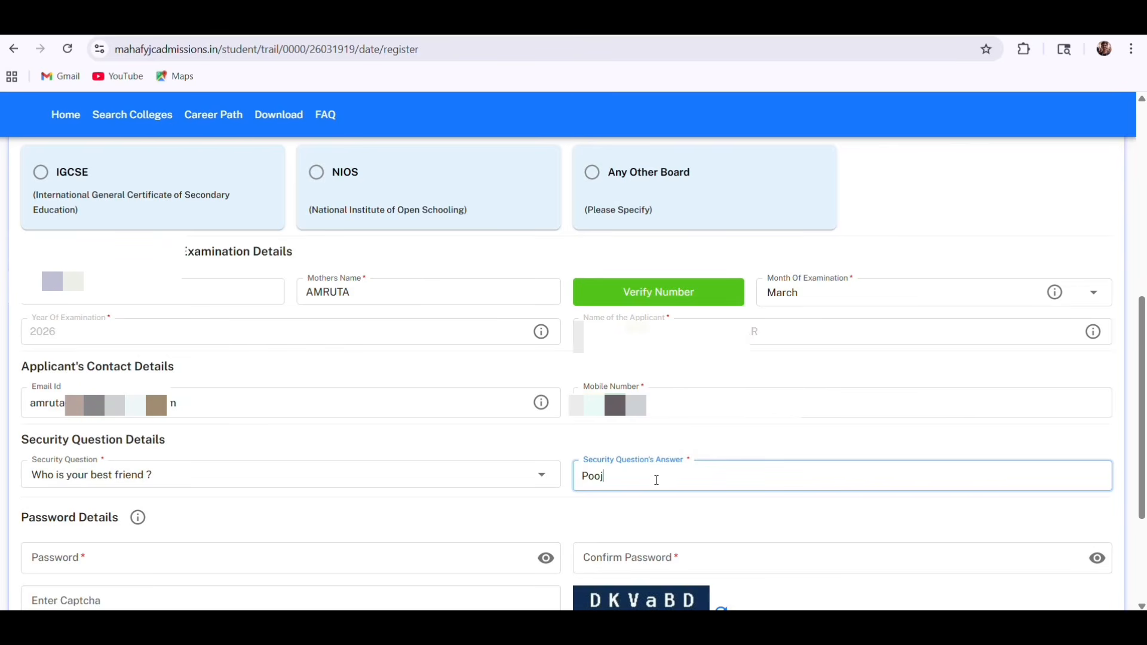
# Enter your own account password instead of the browser's suggested one
pyautogui.scroll(-3, 657, 480)
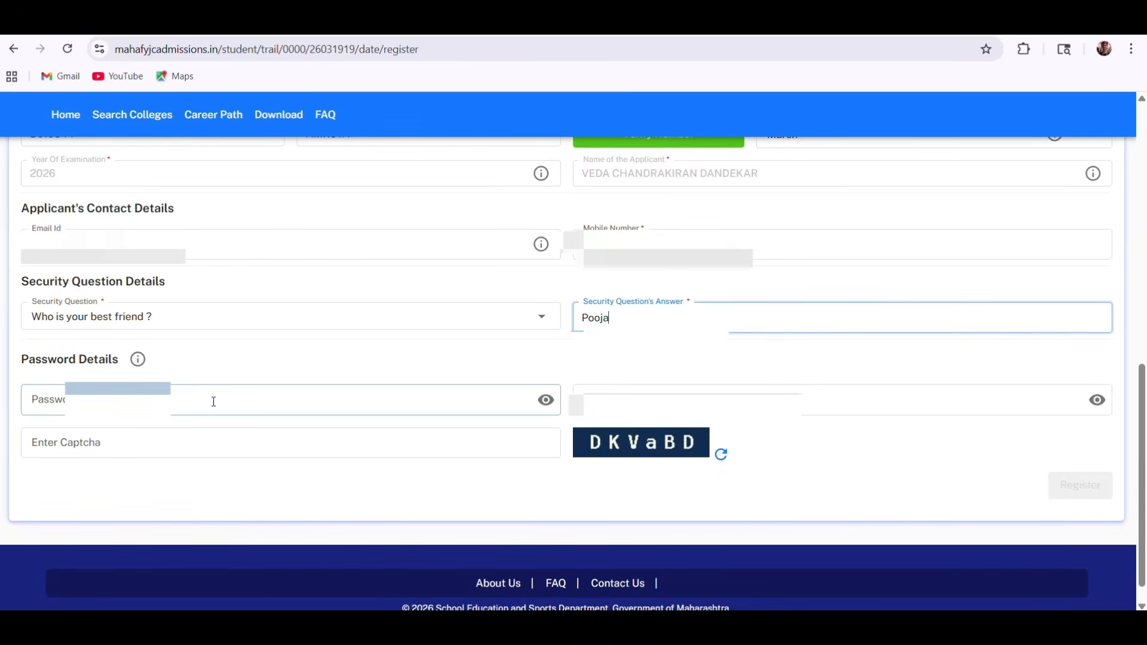
pyautogui.click(214, 400)
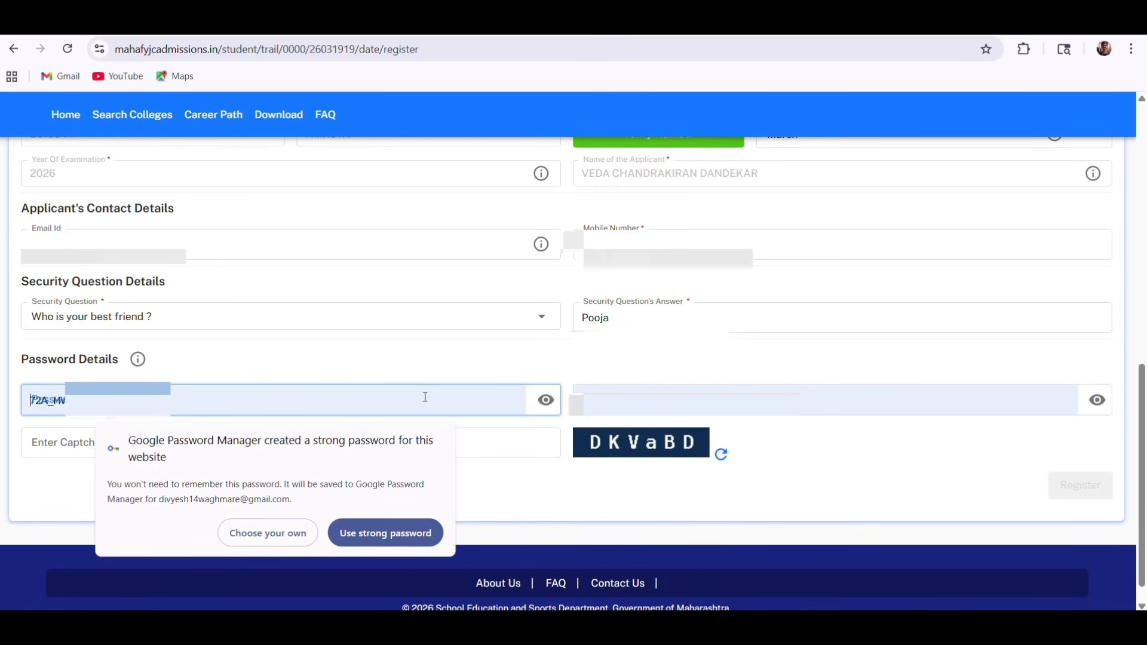
pyautogui.click(546, 400)
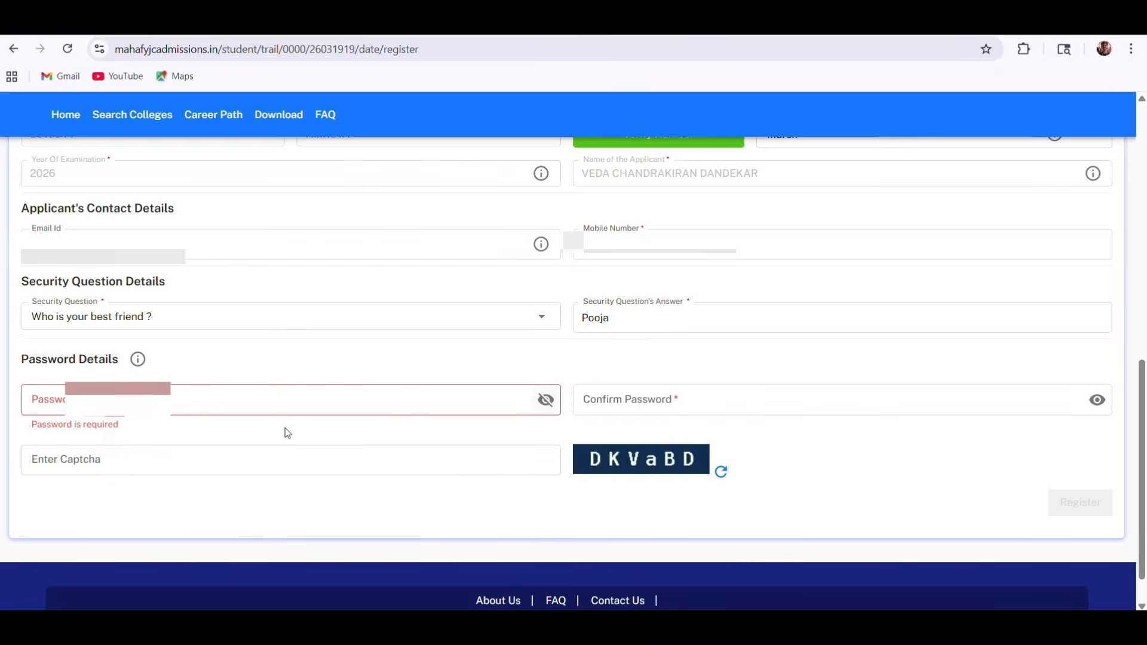
pyautogui.click(263, 397)
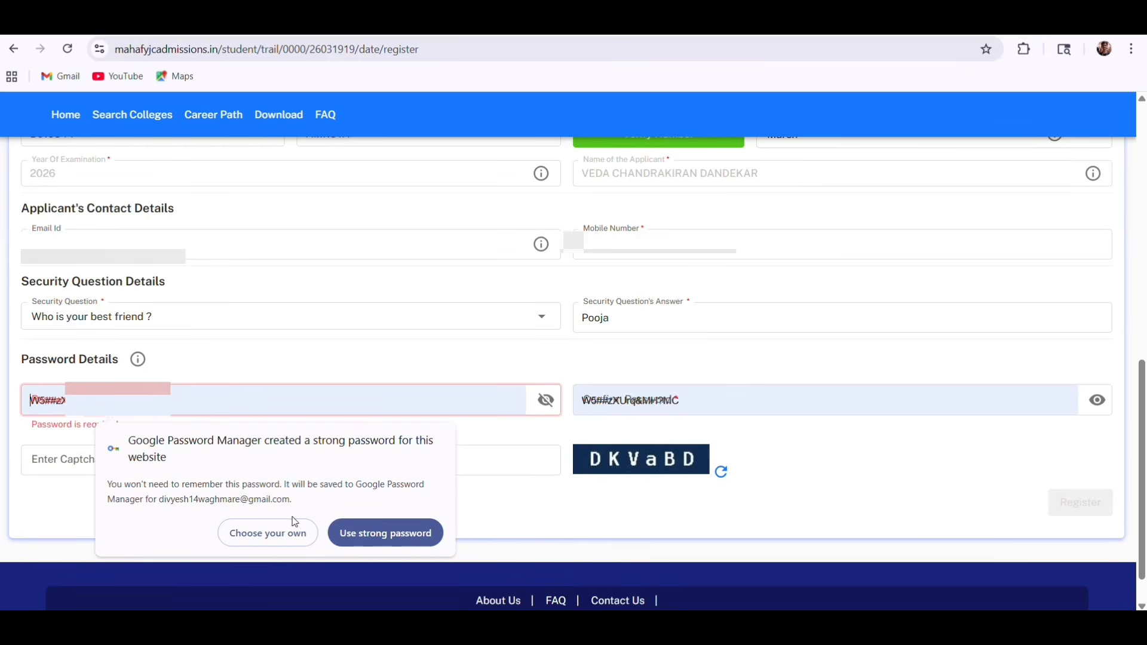
pyautogui.click(294, 535)
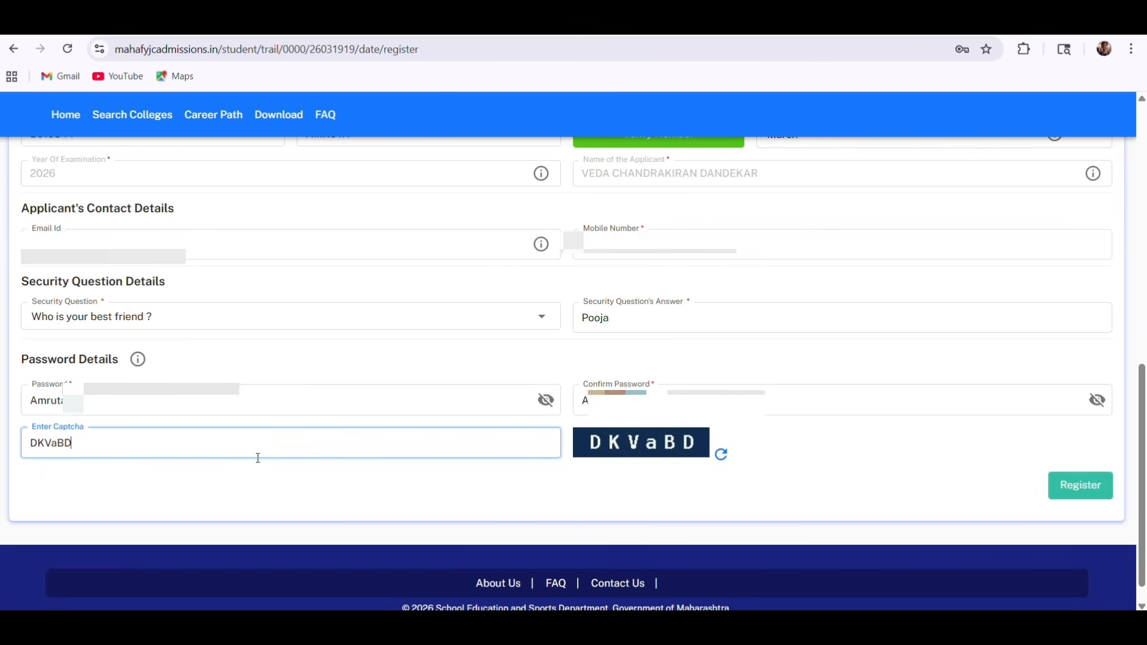
pyautogui.scroll(1, 258, 459)
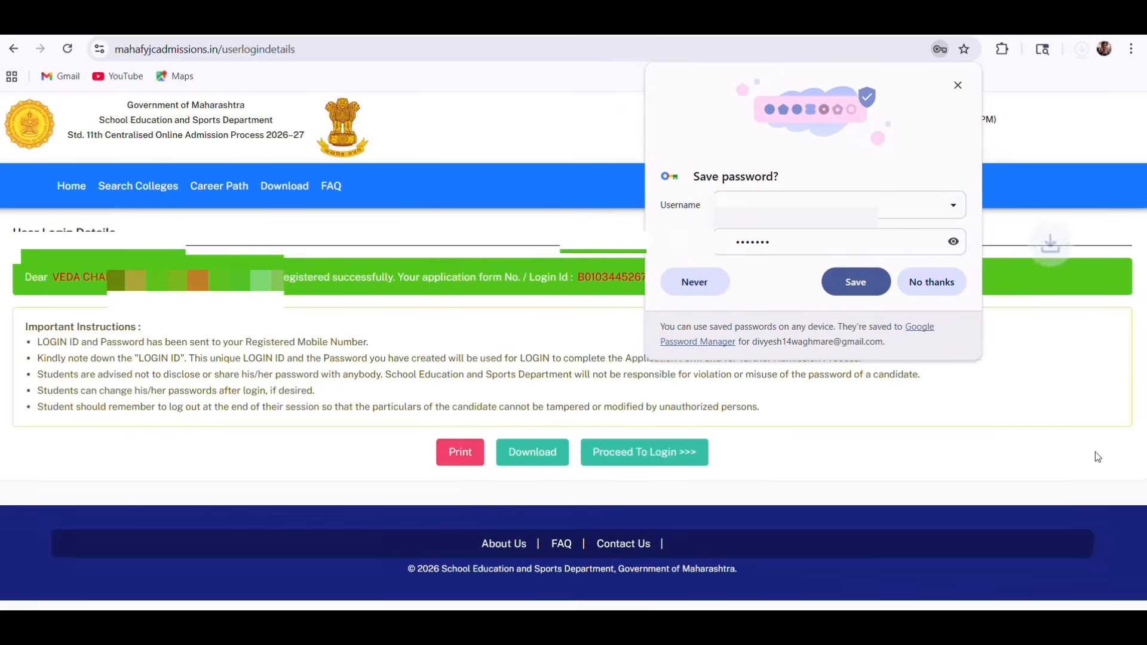
# Sign in with the new login ID and expand the Application Form (Part-I) menu
pyautogui.click(939, 275)
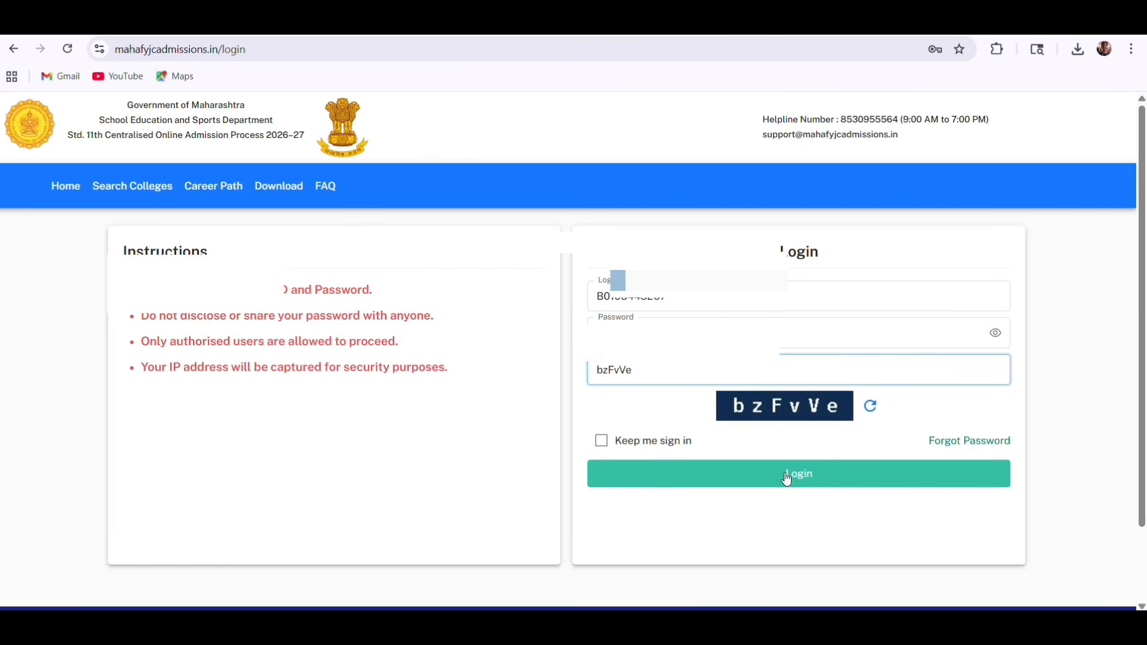
pyautogui.click(787, 479)
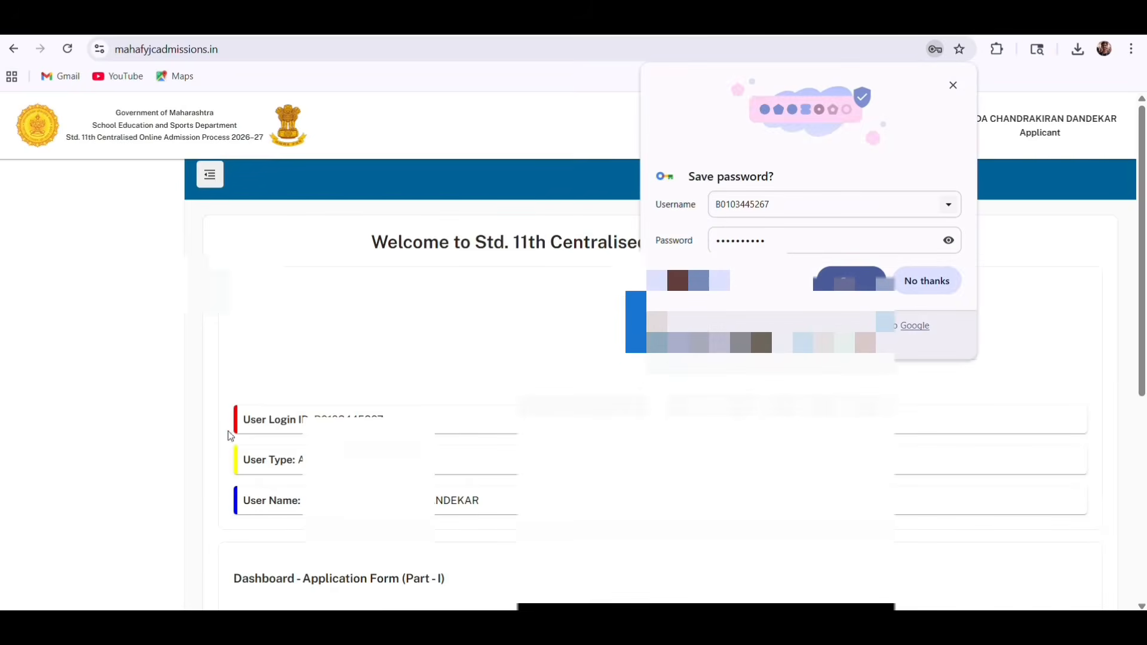
pyautogui.click(926, 284)
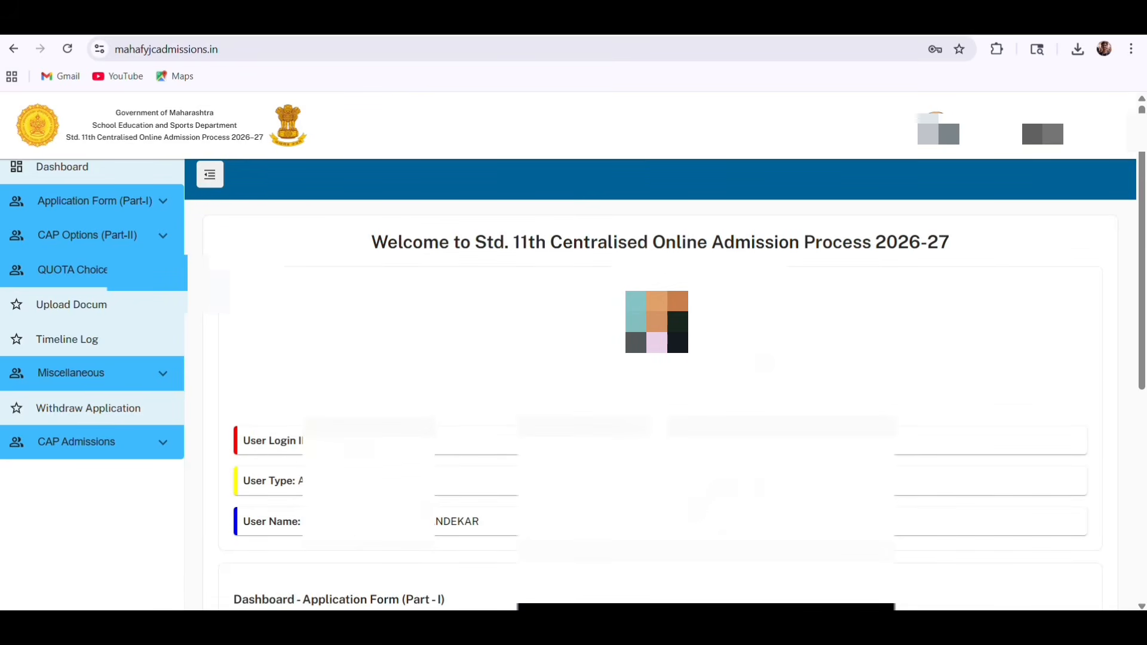
pyautogui.click(84, 206)
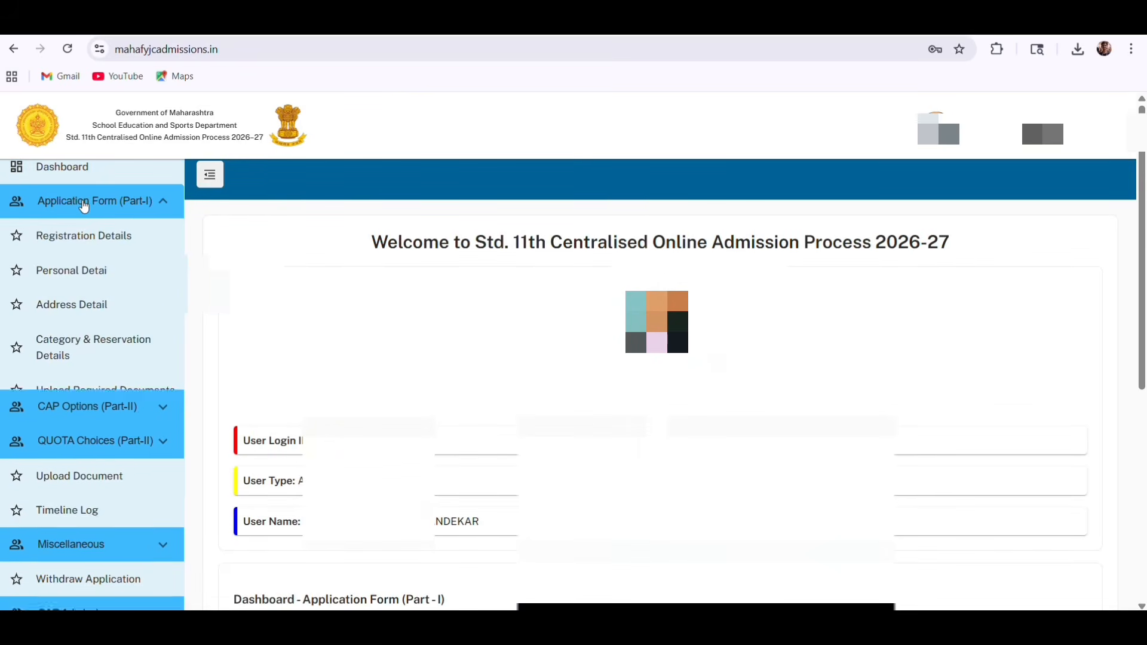
# Review Registration Details and Personal Details, checking the birth-date calendar at August 2010
pyautogui.click(98, 241)
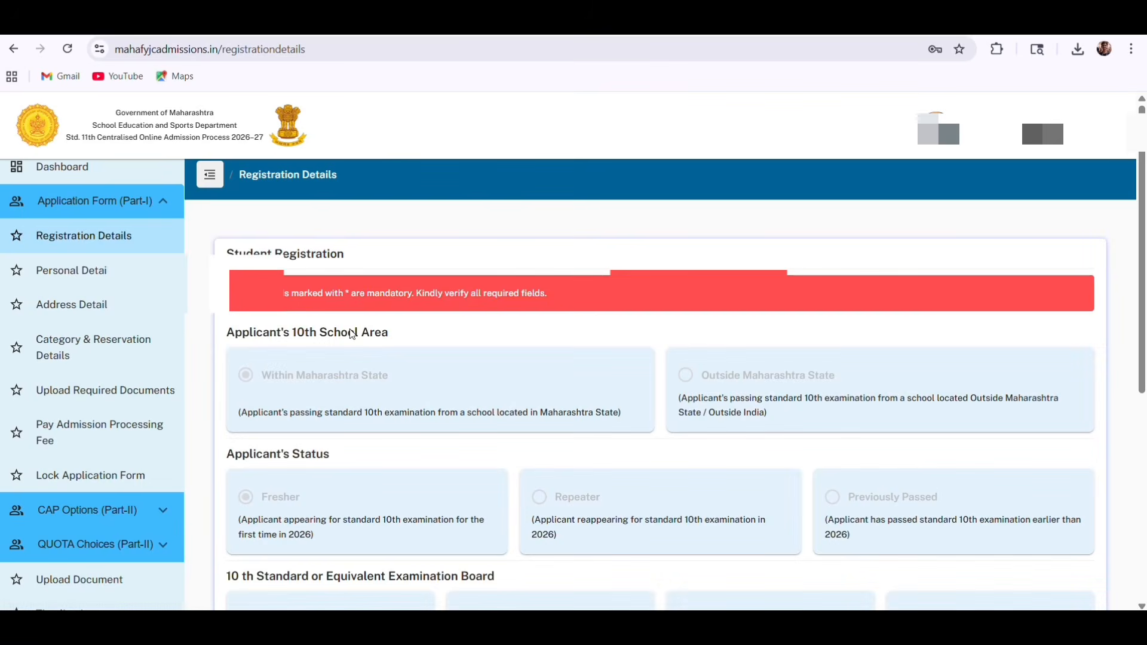
pyautogui.scroll(-5, 384, 374)
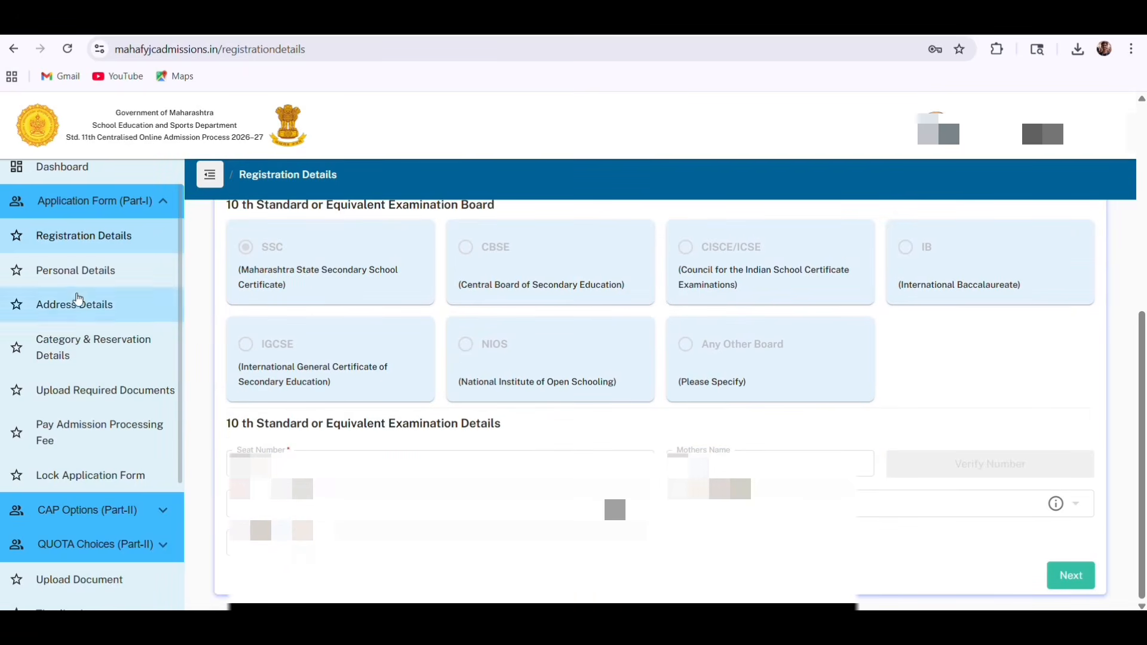
pyautogui.click(125, 284)
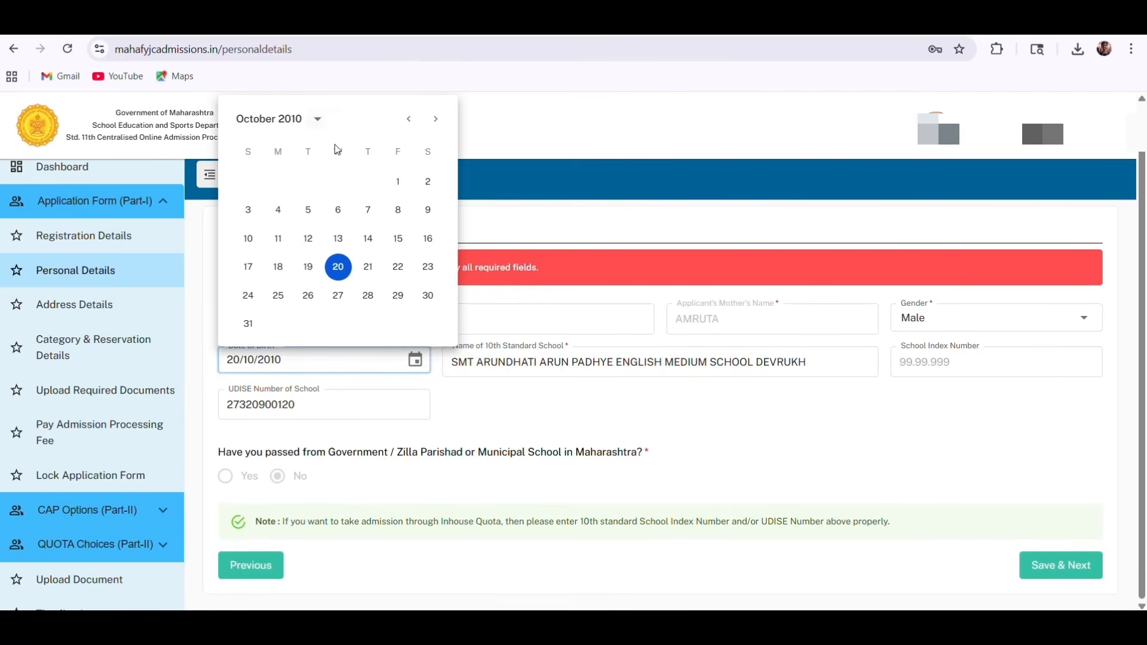
pyautogui.click(257, 119)
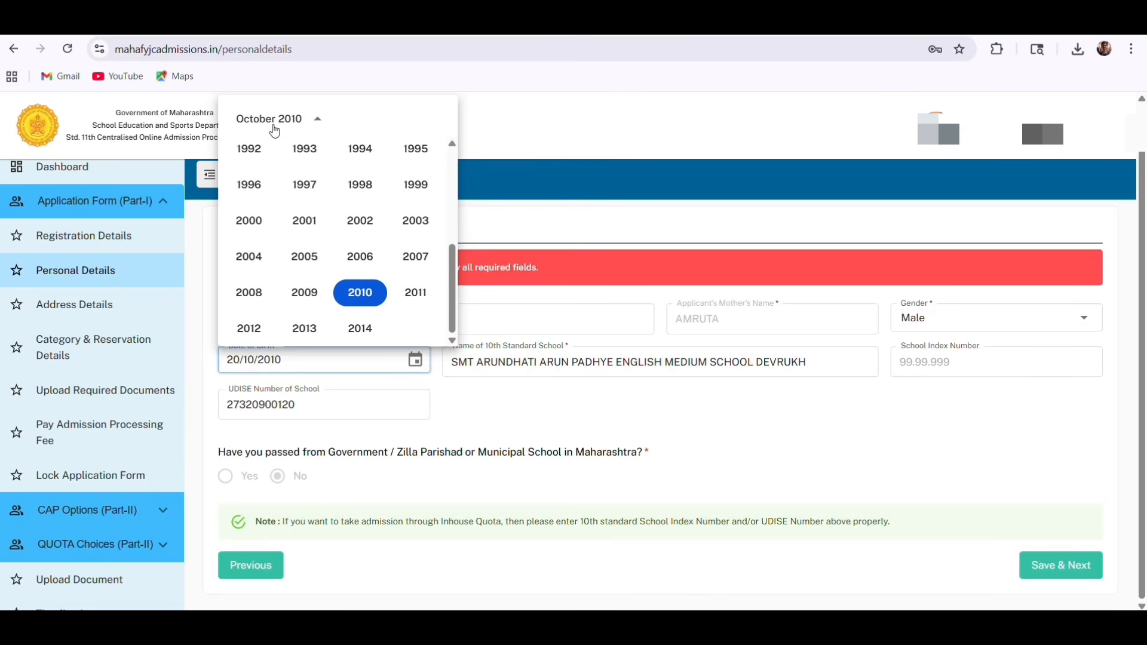
pyautogui.click(250, 122)
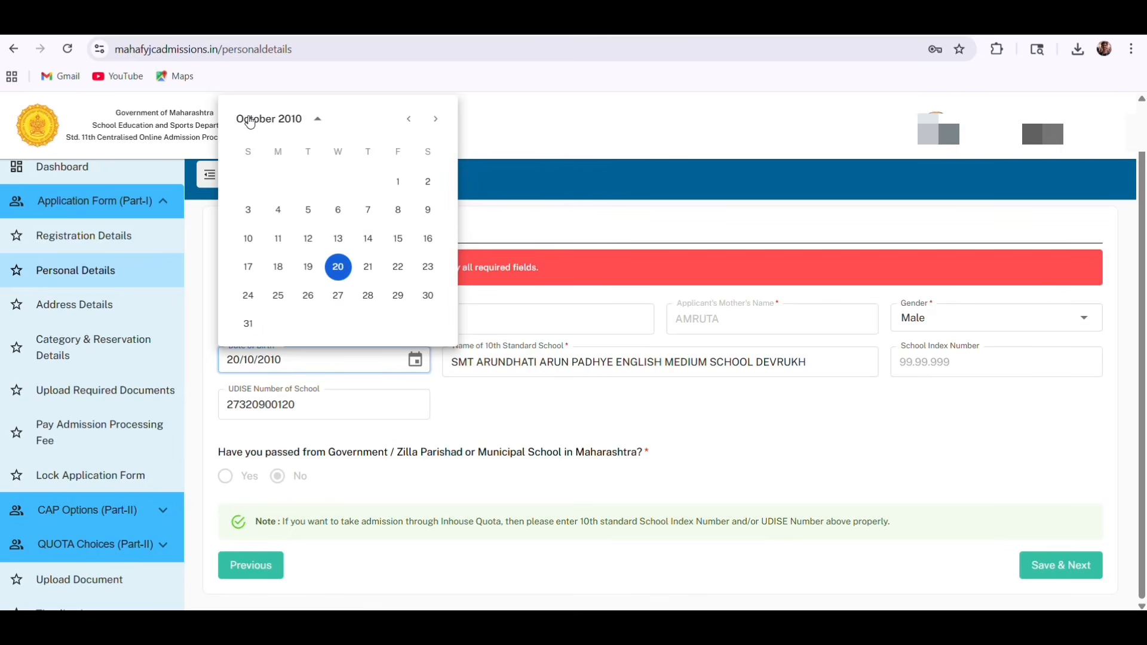
pyautogui.click(410, 120)
pyautogui.click(410, 121)
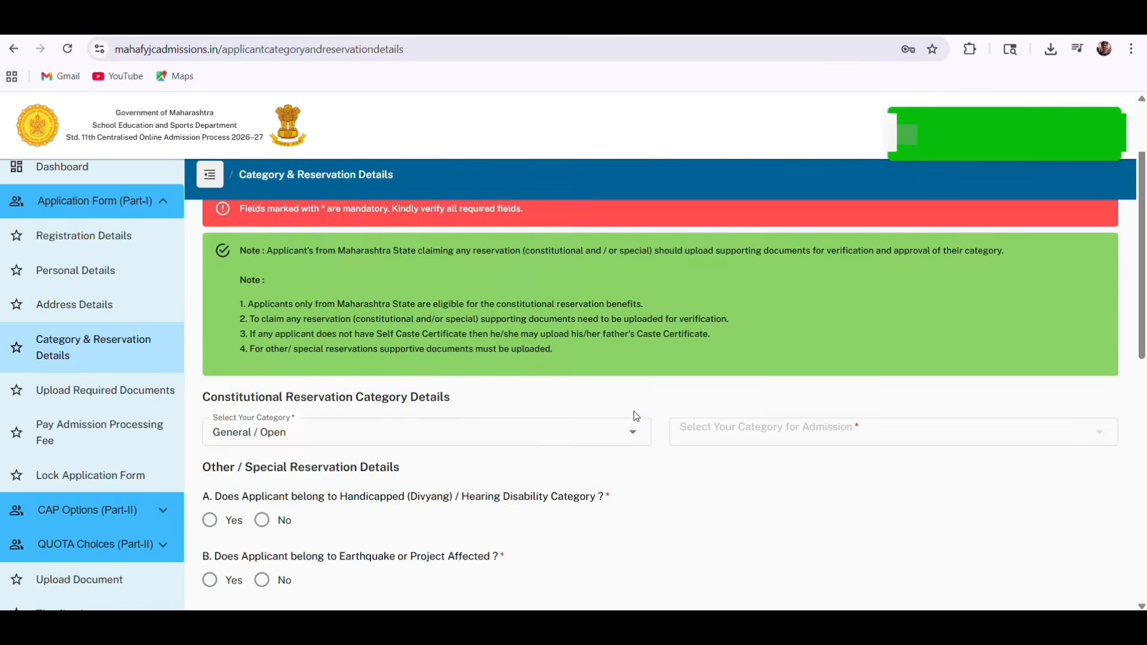
pyautogui.scroll(-2, 637, 417)
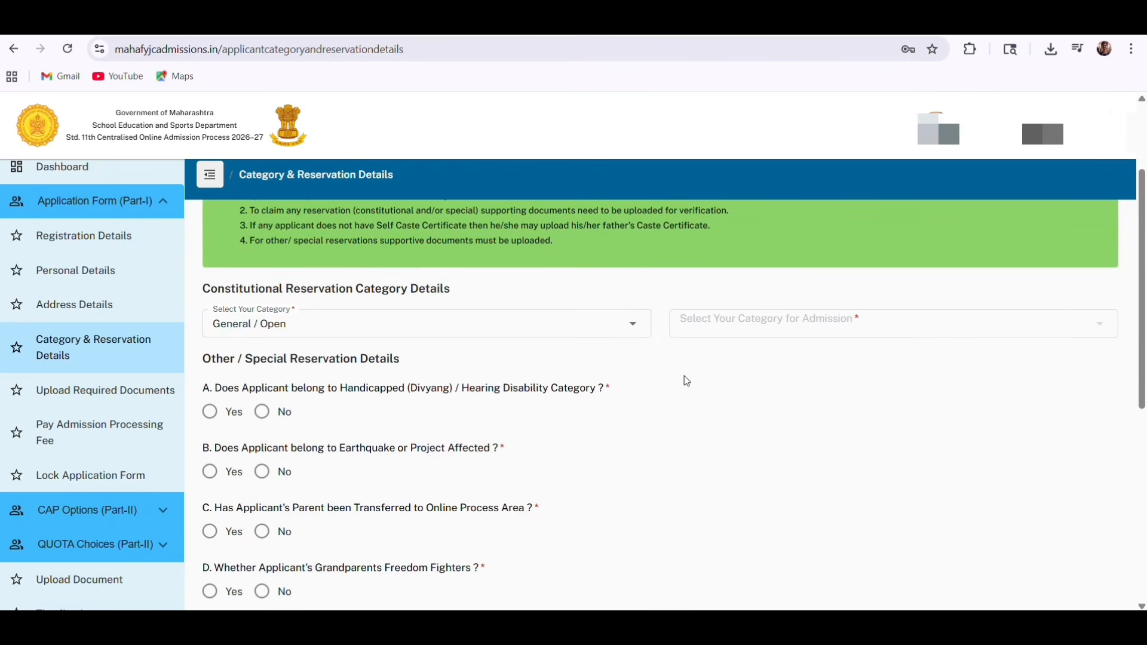
# Answer No to the disability, minority and Inhouse Quota questions
pyautogui.scroll(-1, 686, 380)
pyautogui.scroll(-1, 687, 381)
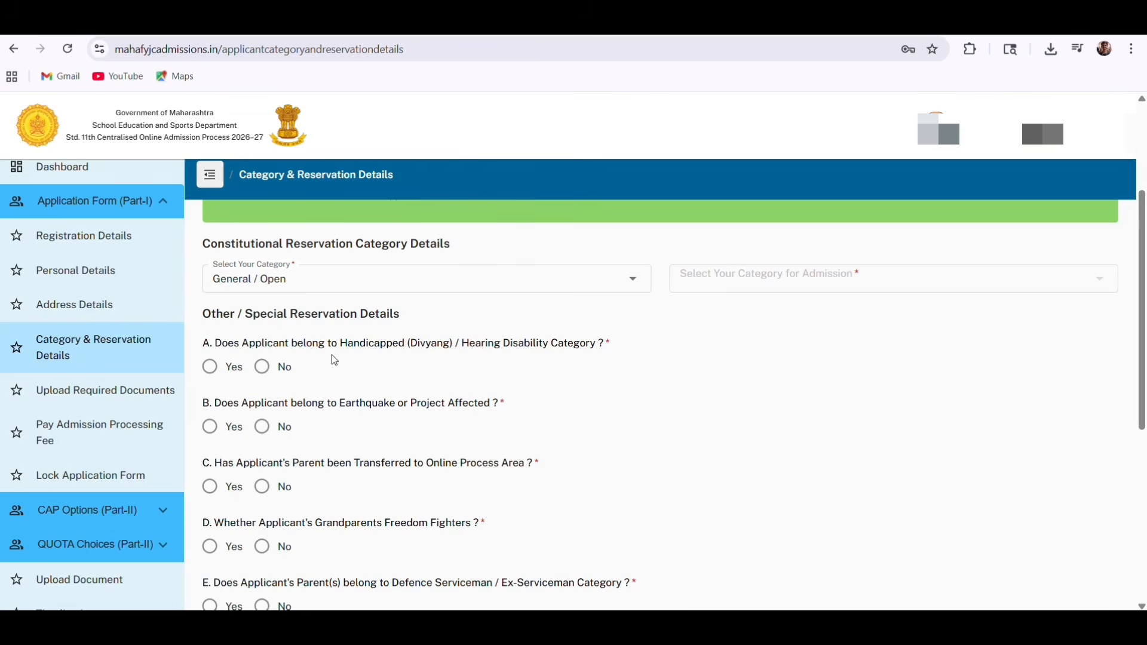
pyautogui.scroll(-1, 332, 359)
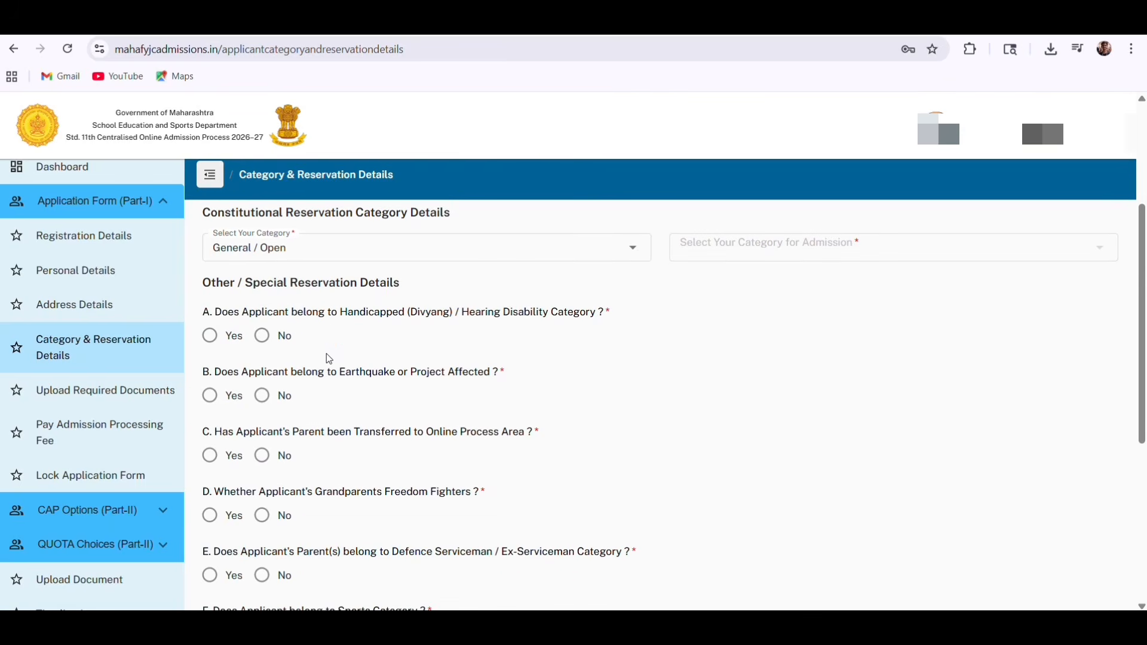
pyautogui.click(262, 337)
pyautogui.scroll(-1, 377, 359)
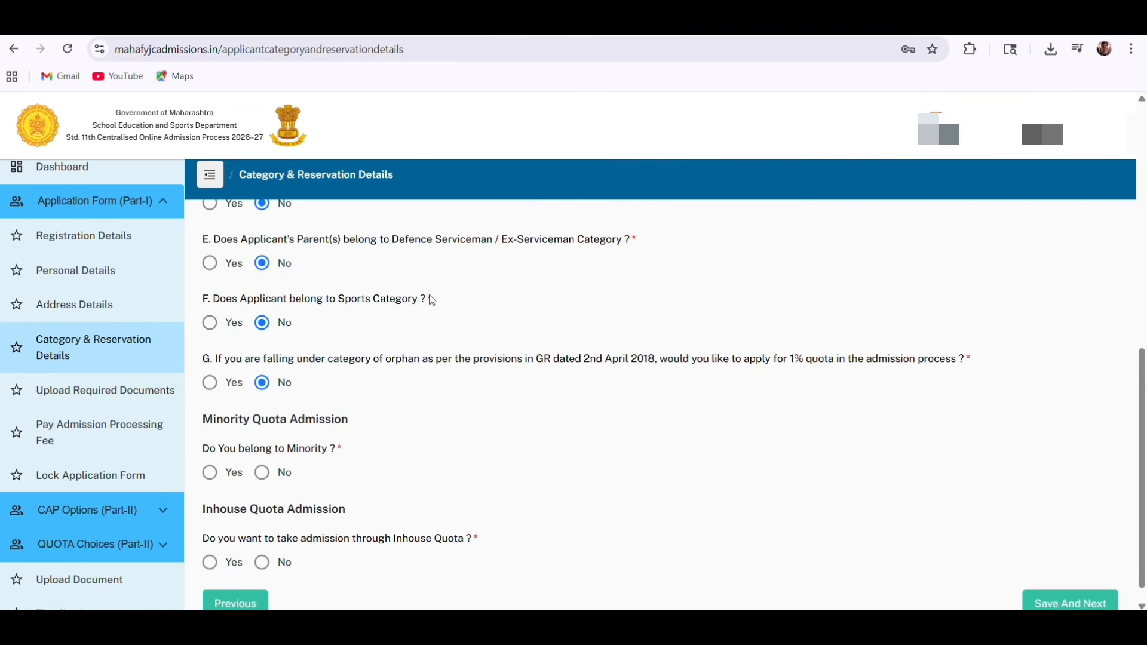
pyautogui.scroll(-1, 433, 301)
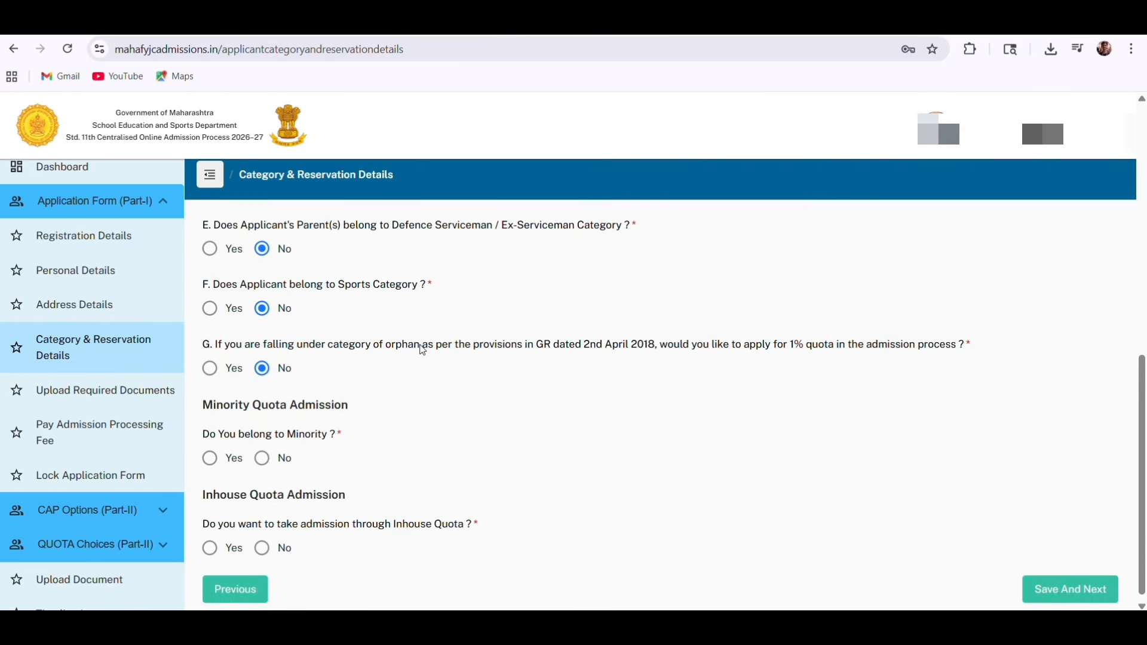
pyautogui.click(266, 453)
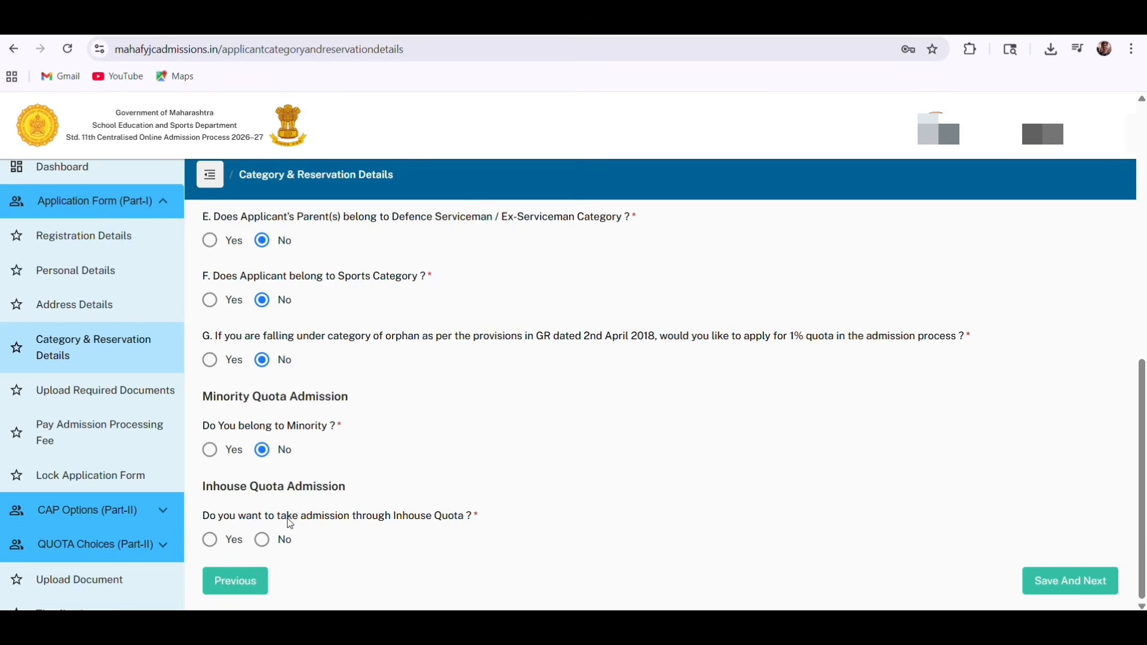
pyautogui.click(262, 541)
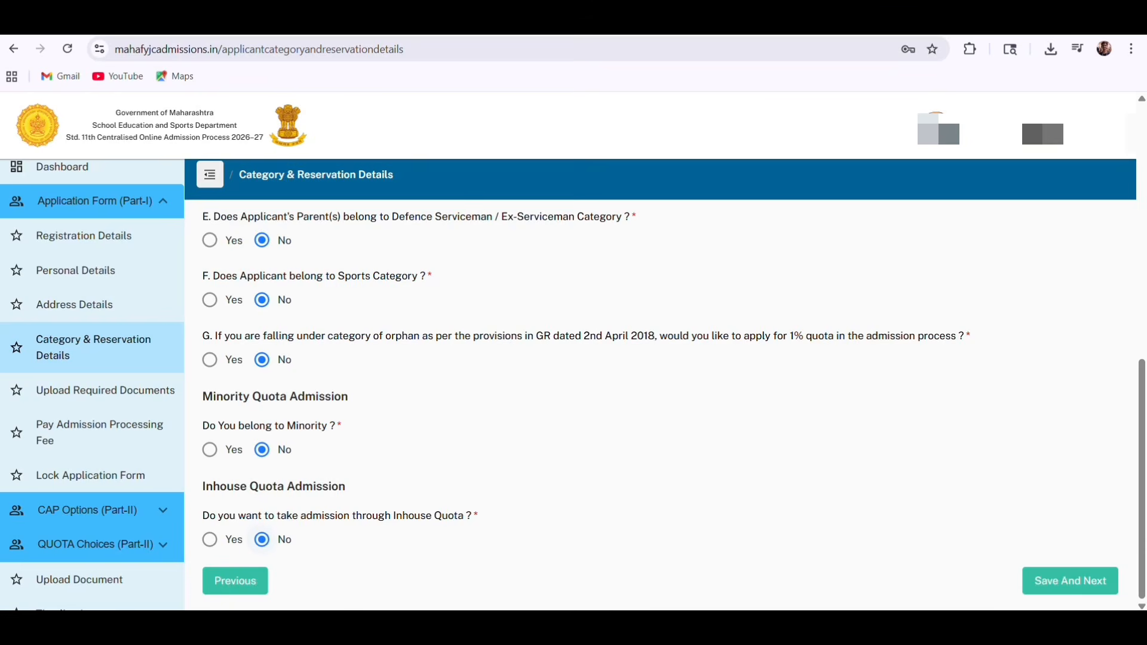
pyautogui.click(1057, 585)
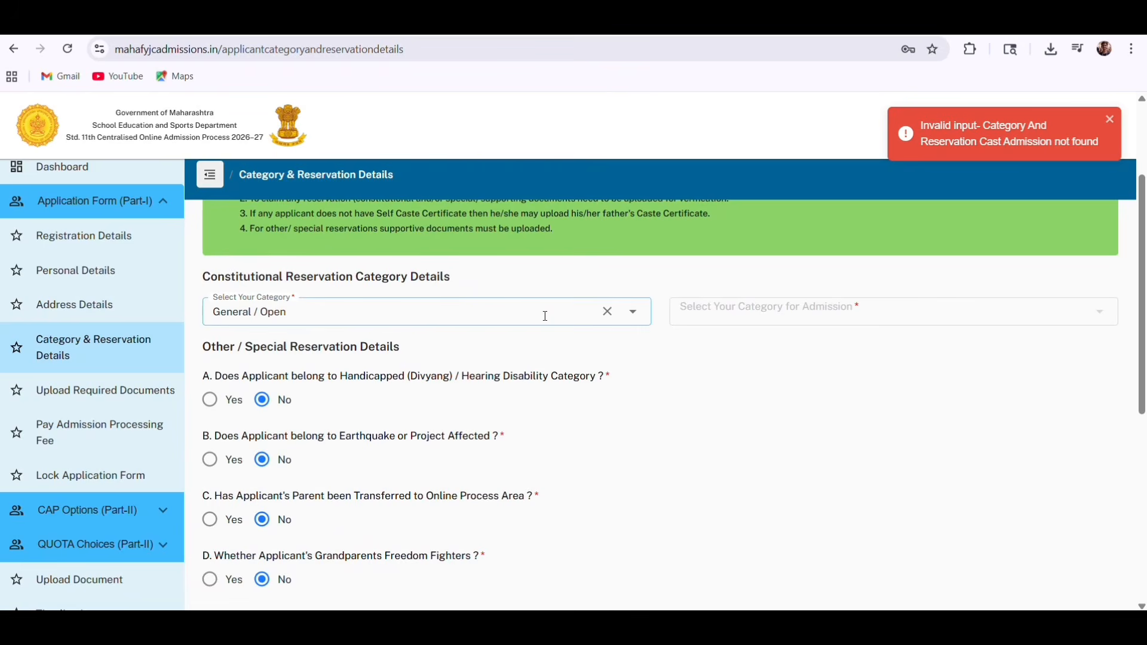
# Reselect General / Open as the category and save the reservation details
pyautogui.click(632, 312)
pyautogui.click(387, 351)
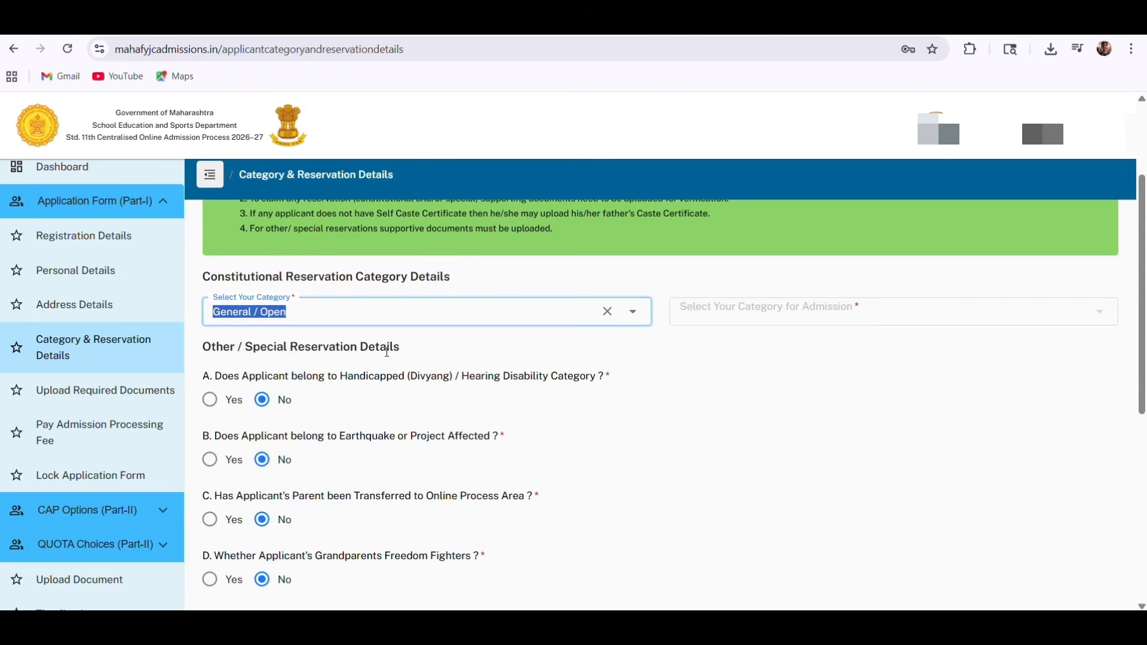
pyautogui.scroll(-1, 563, 428)
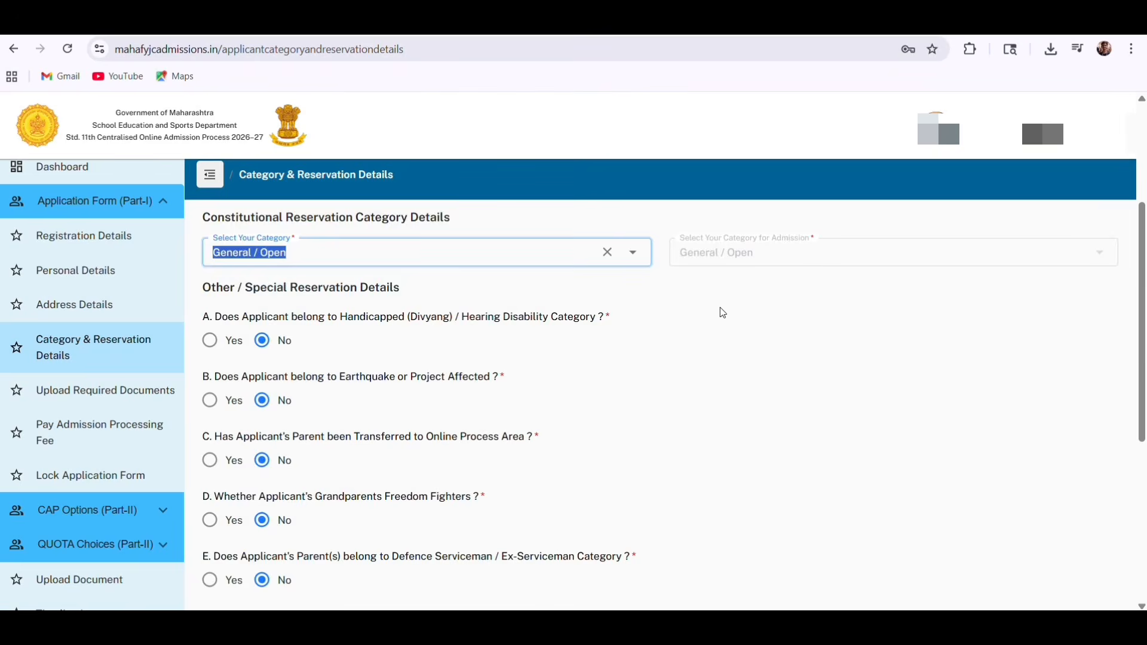
pyautogui.scroll(-6, 720, 308)
pyautogui.scroll(9, 723, 312)
pyautogui.scroll(-9, 766, 472)
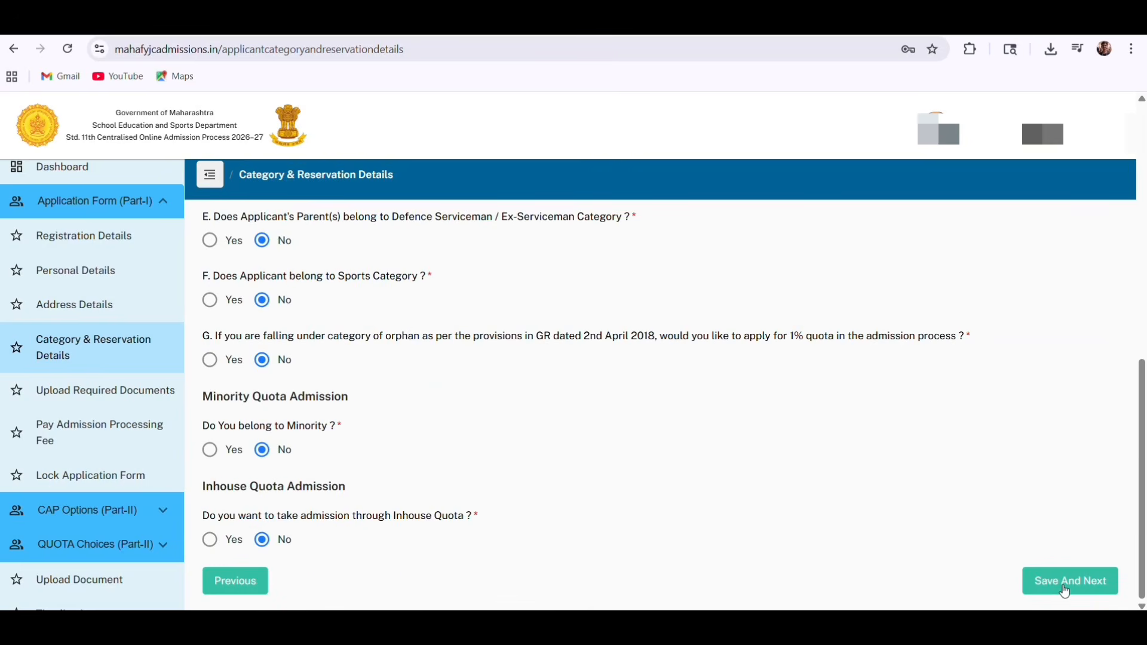
pyautogui.click(1064, 583)
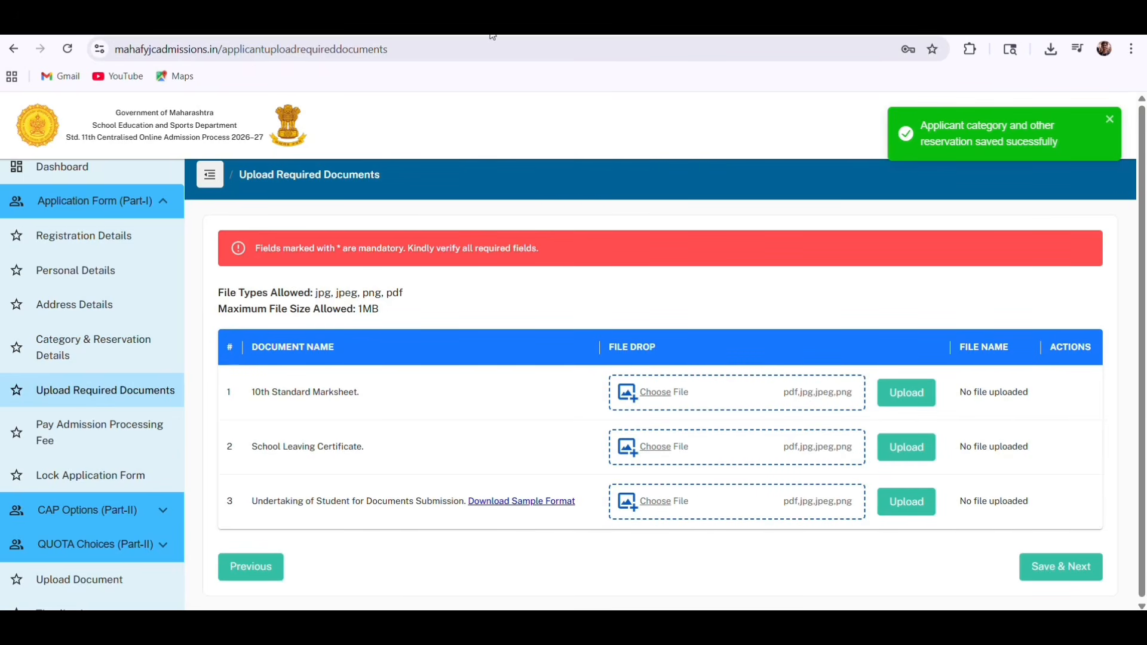
# Save Upload Required Documents, proceed to the processing fee, and pay ₹100 online
pyautogui.click(1065, 572)
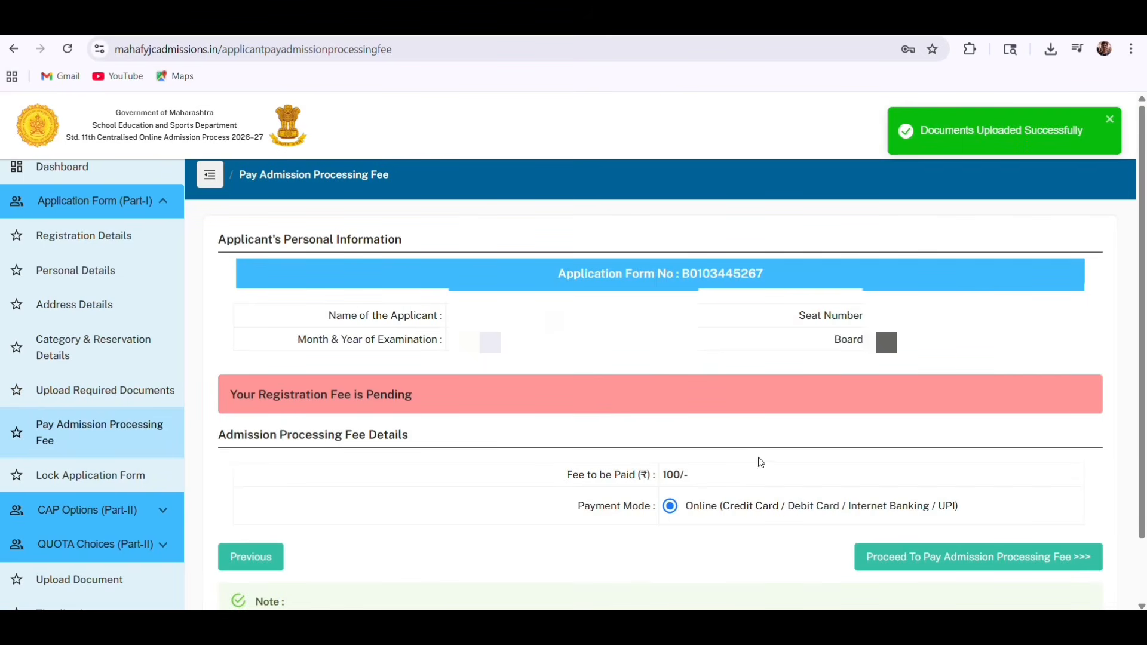
pyautogui.scroll(-1, 810, 400)
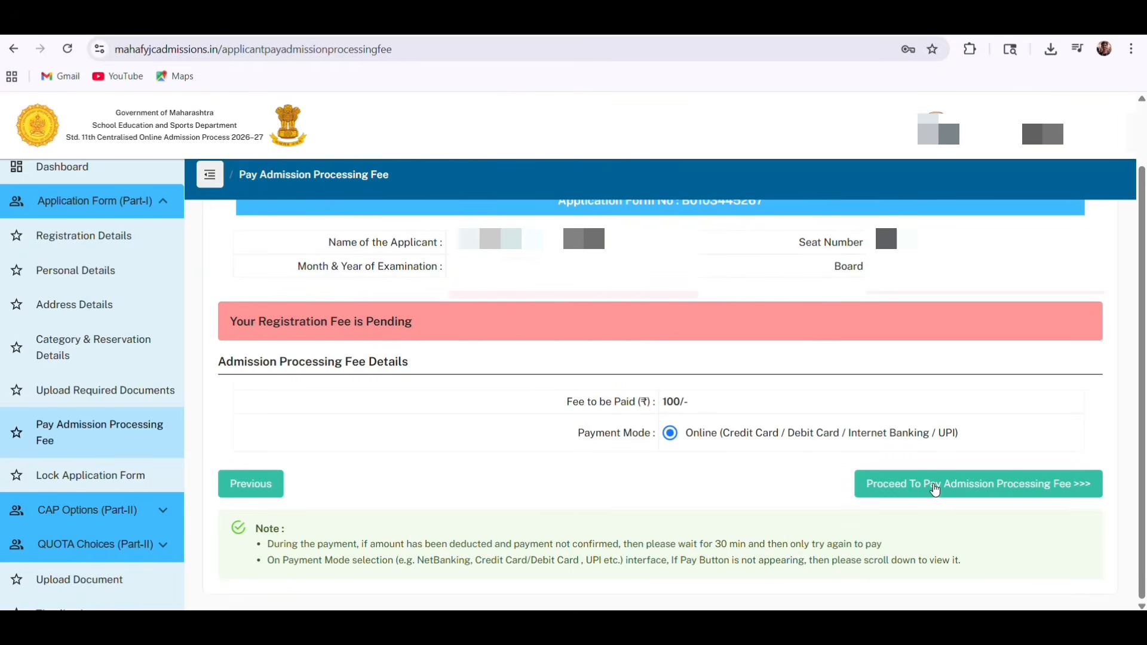
pyautogui.click(935, 485)
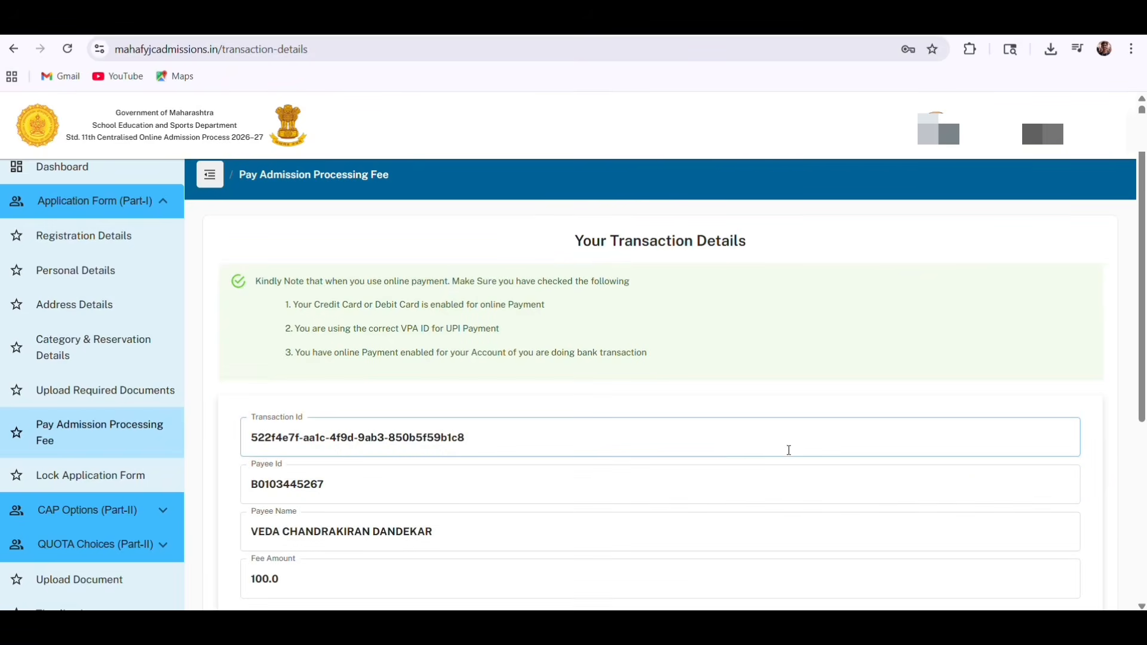
pyautogui.scroll(-3, 681, 455)
pyautogui.scroll(-2, 682, 460)
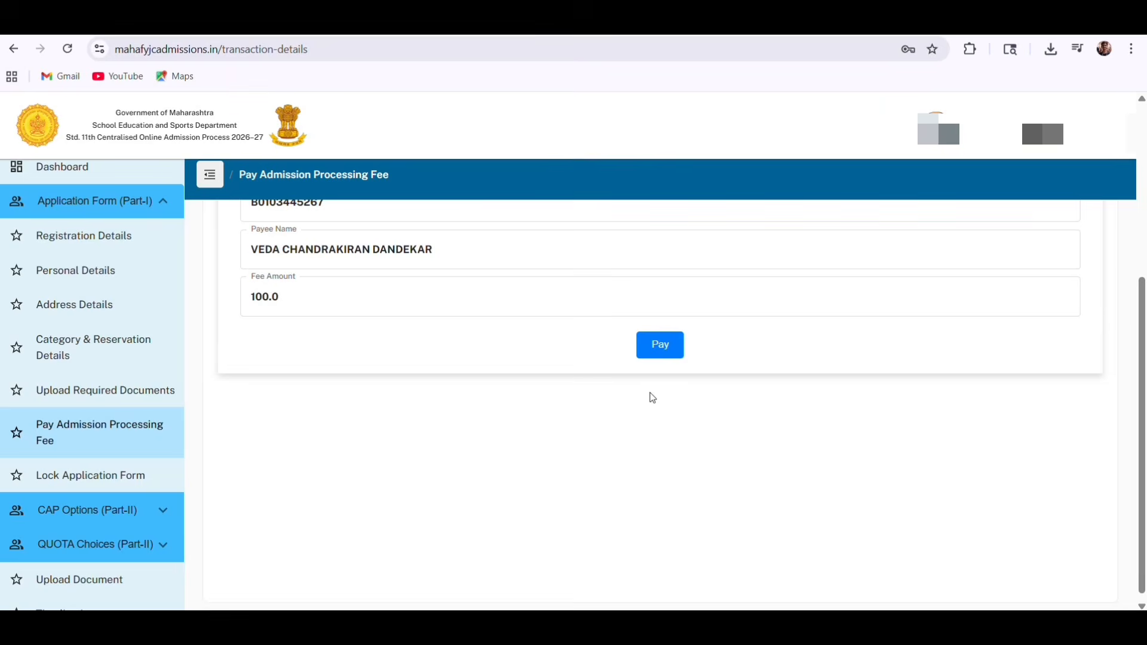
pyautogui.click(664, 346)
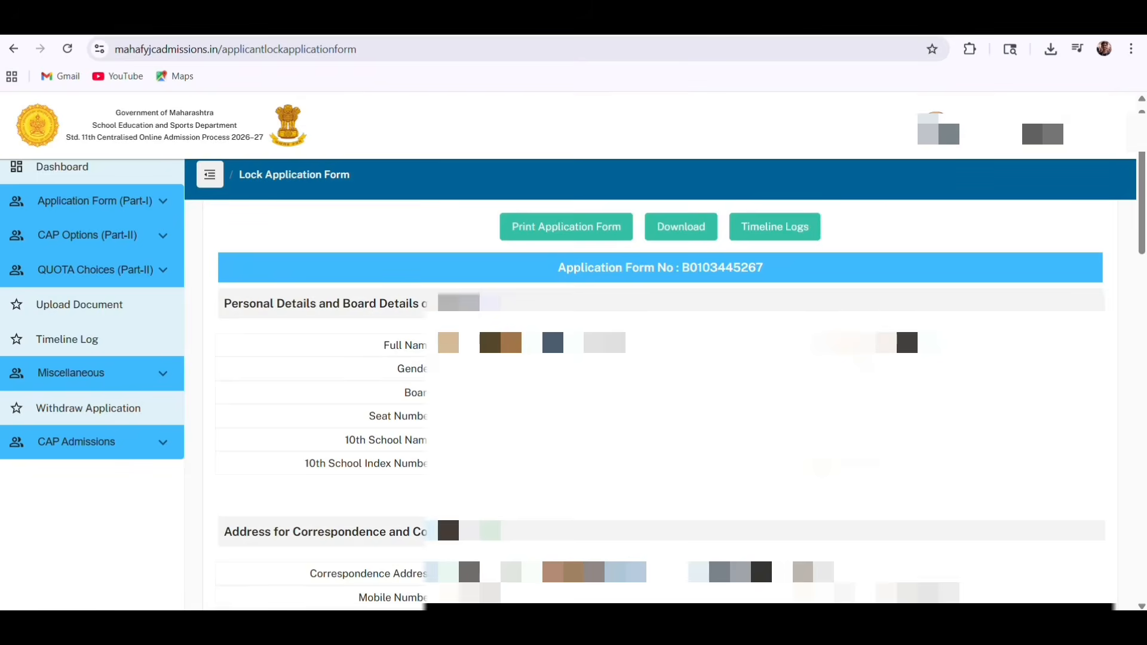
# Tick the 'I hereby declare' declaration
pyautogui.scroll(-1, 661, 400)
pyautogui.scroll(-1, 660, 400)
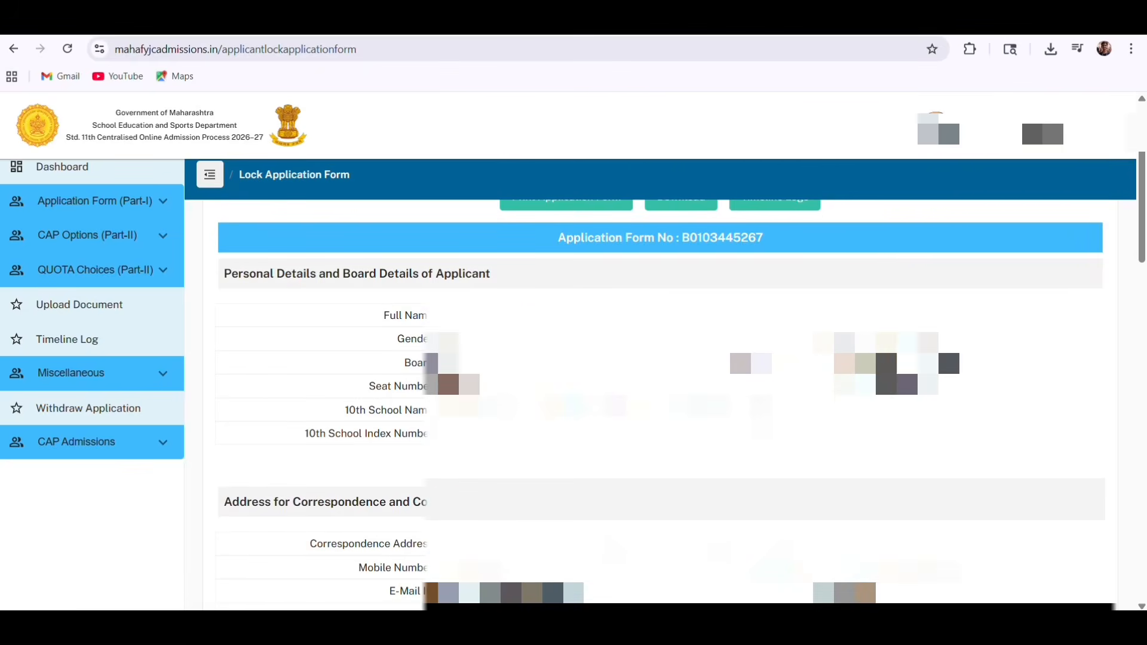
pyautogui.scroll(-12, 660, 400)
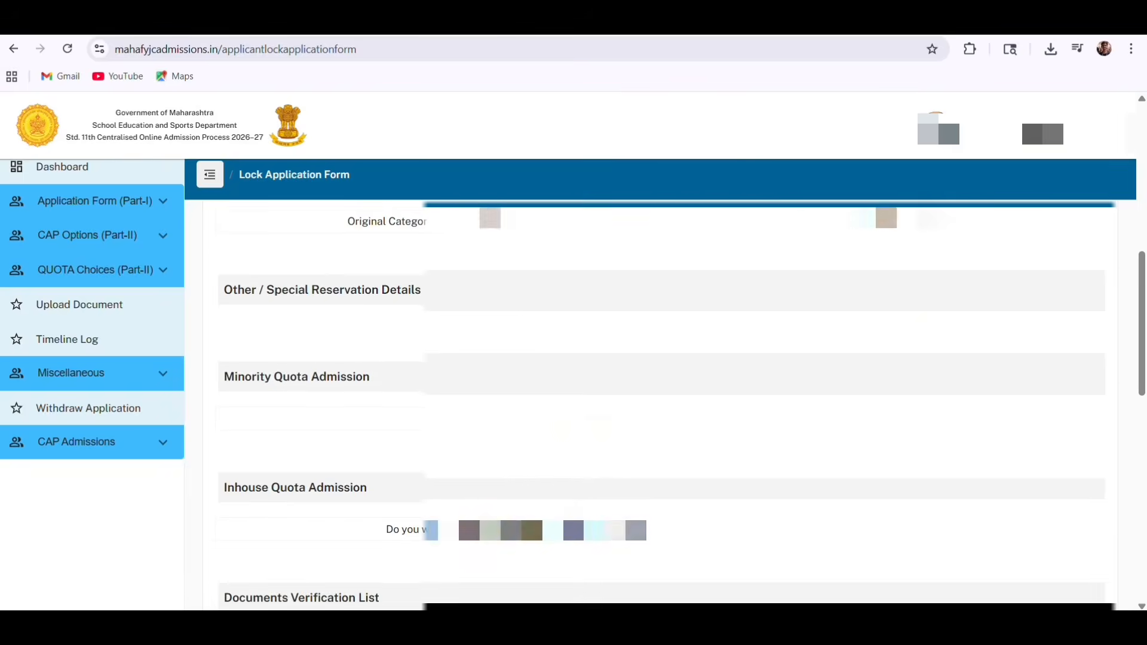
pyautogui.scroll(-10, 609, 396)
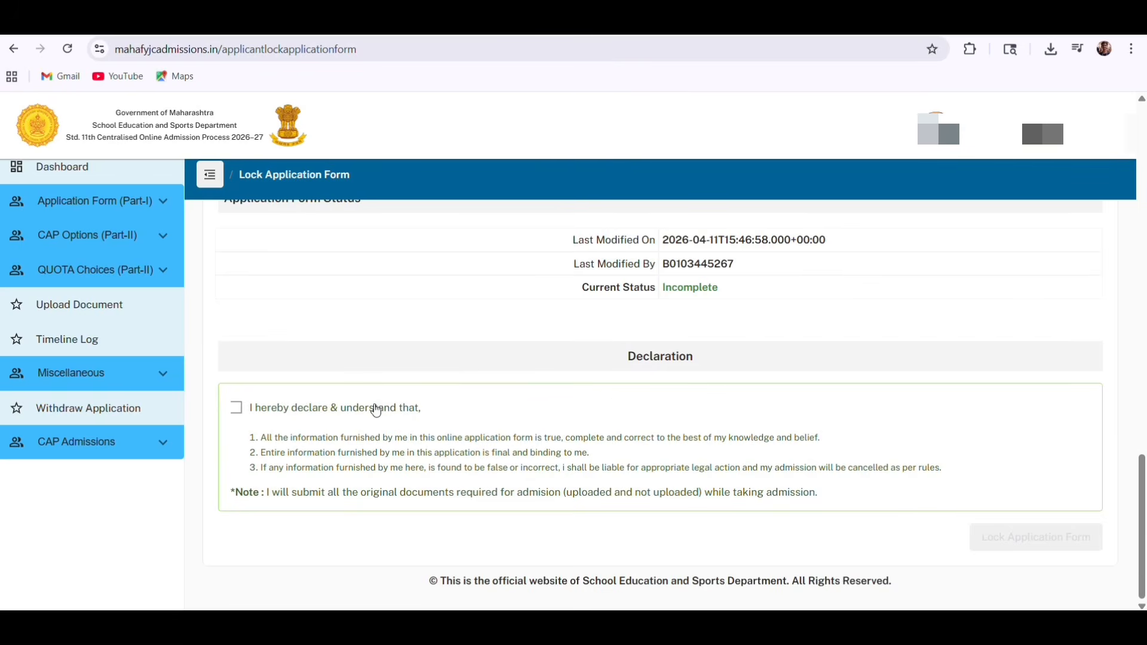
pyautogui.click(237, 408)
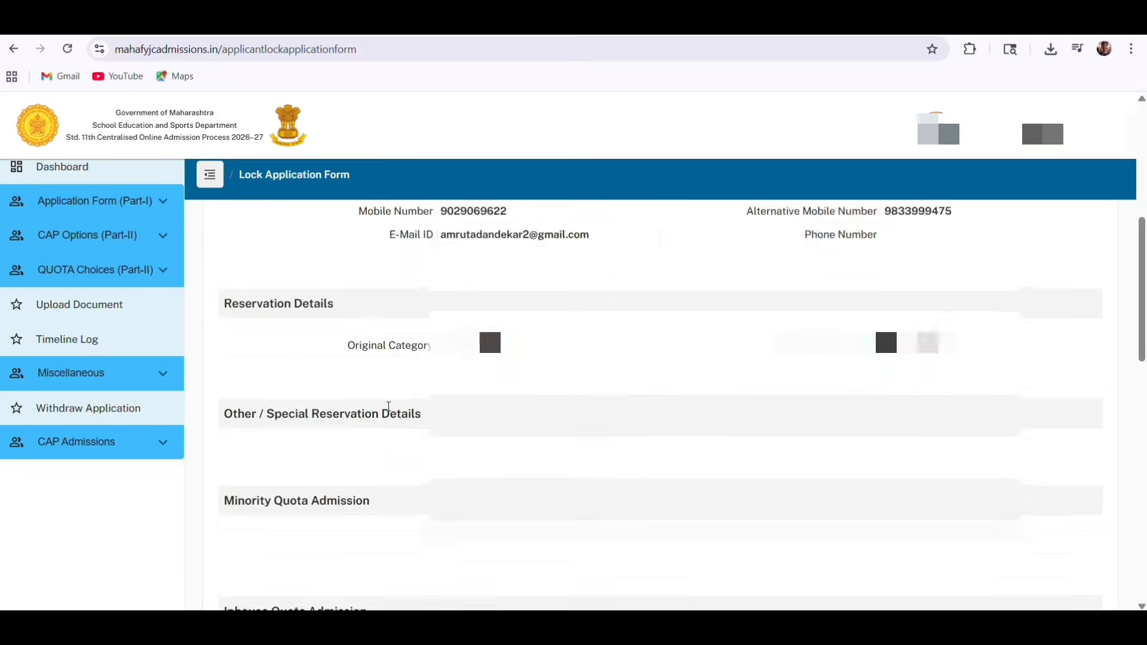
# Save the application form as a PDF and attempt to lock it
pyautogui.click(591, 243)
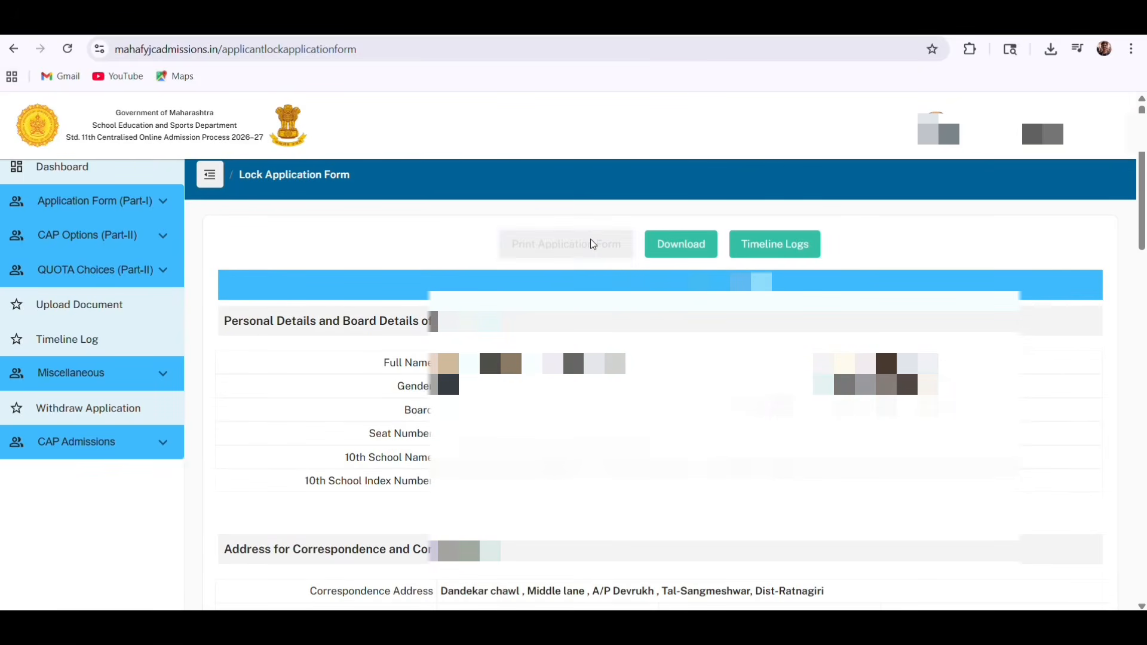
pyautogui.click(576, 256)
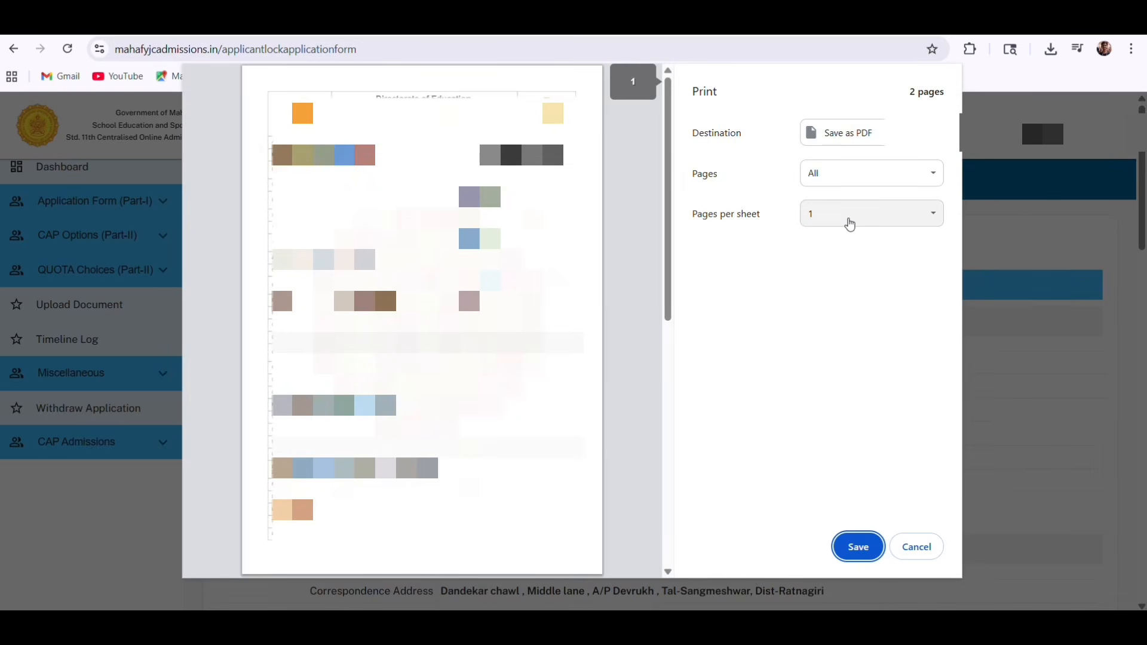
pyautogui.click(861, 546)
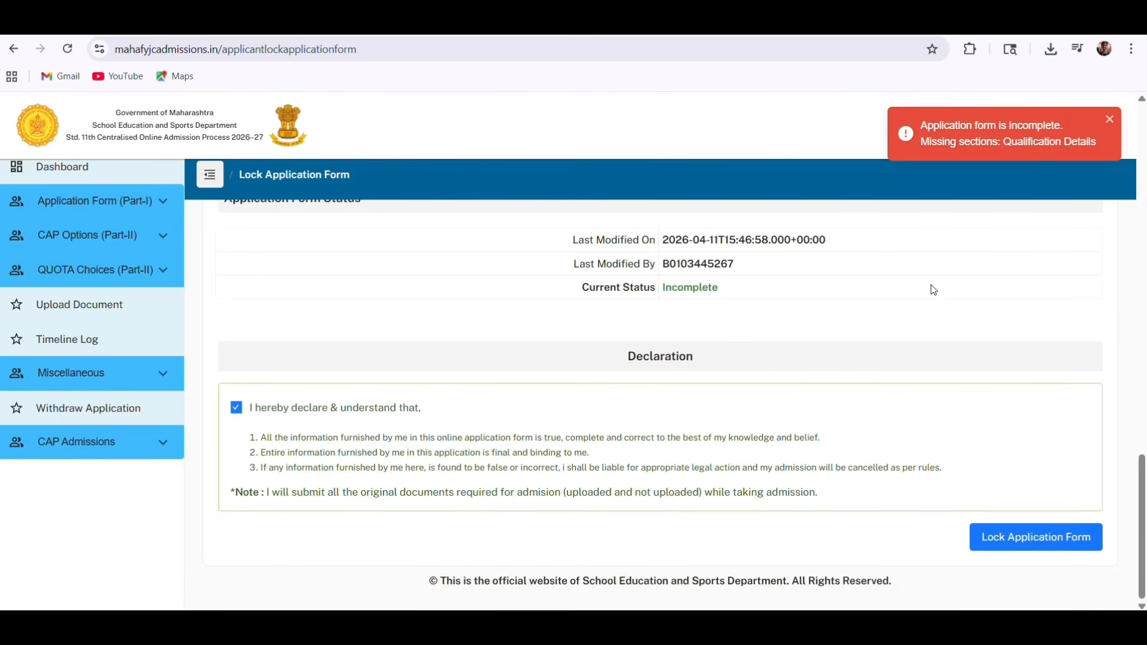
pyautogui.click(1049, 547)
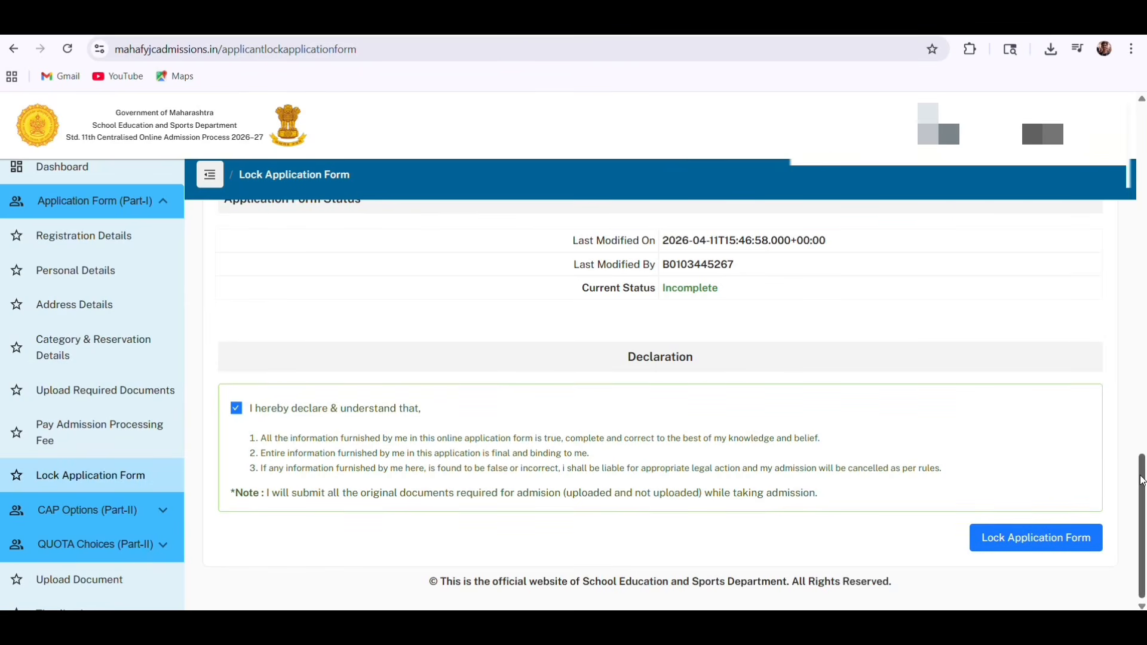
pyautogui.click(1017, 538)
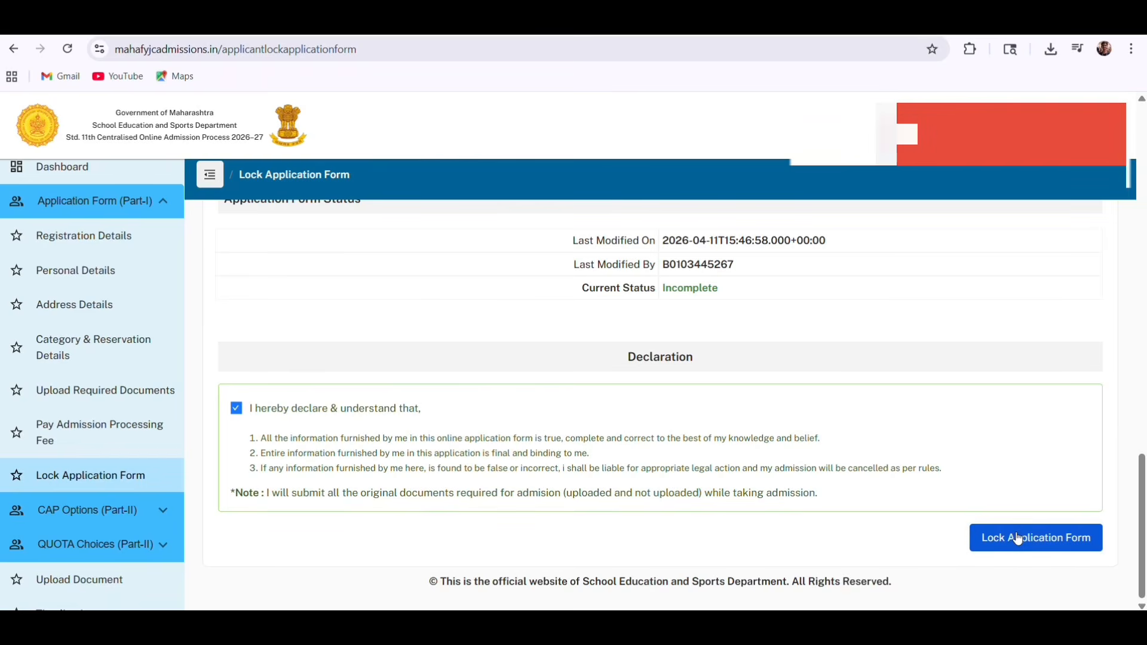